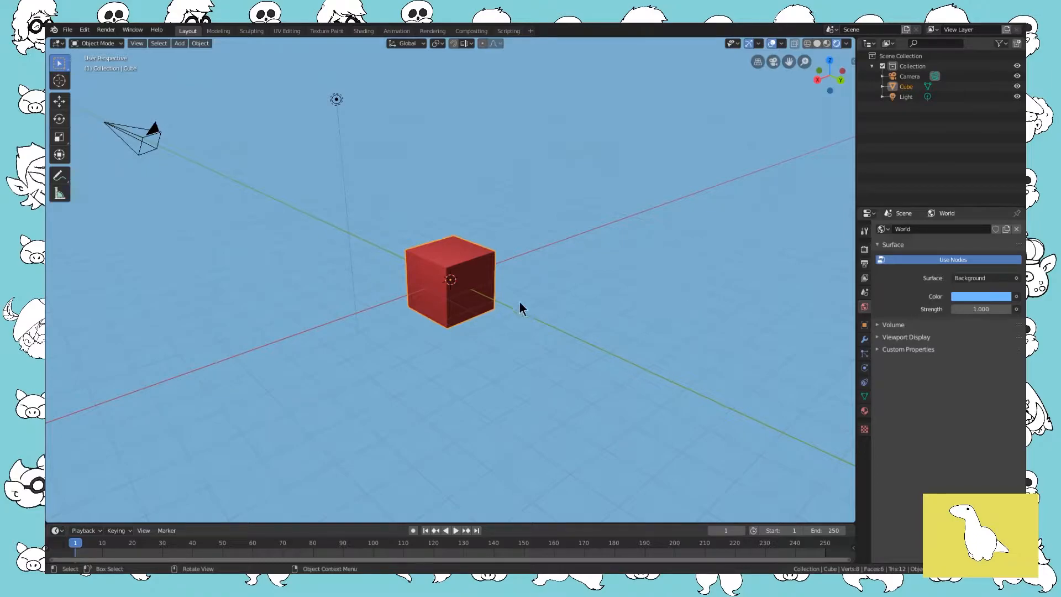
key(s)
key(Escape)
key(r)
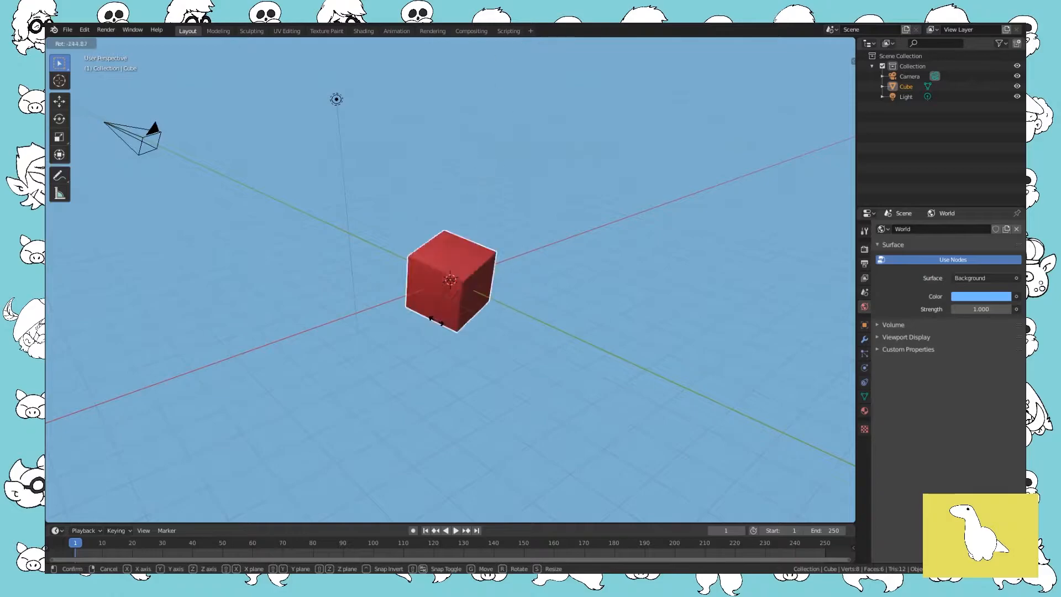
key(Escape)
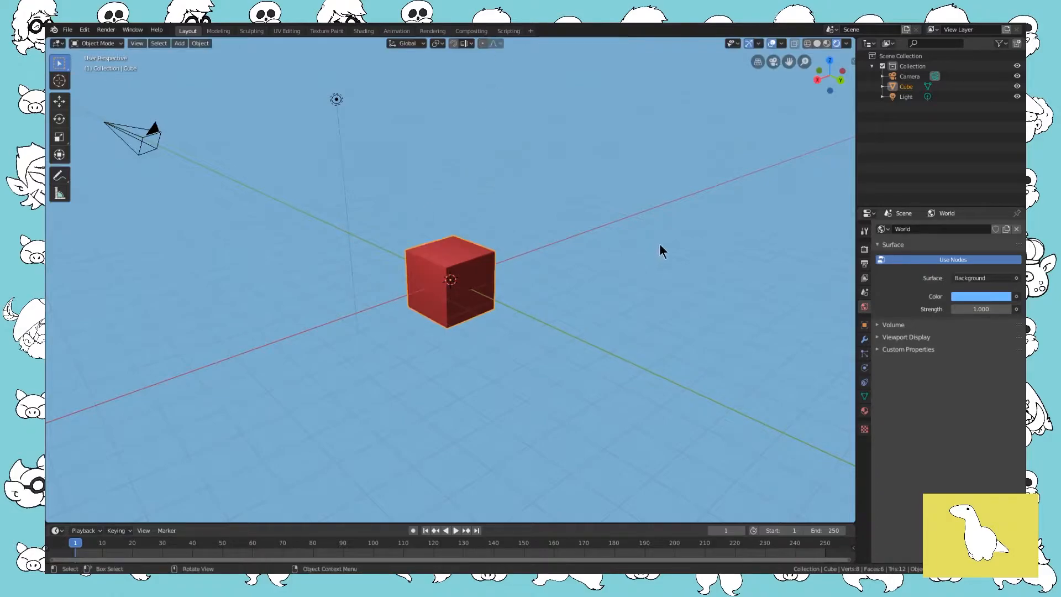
key(g)
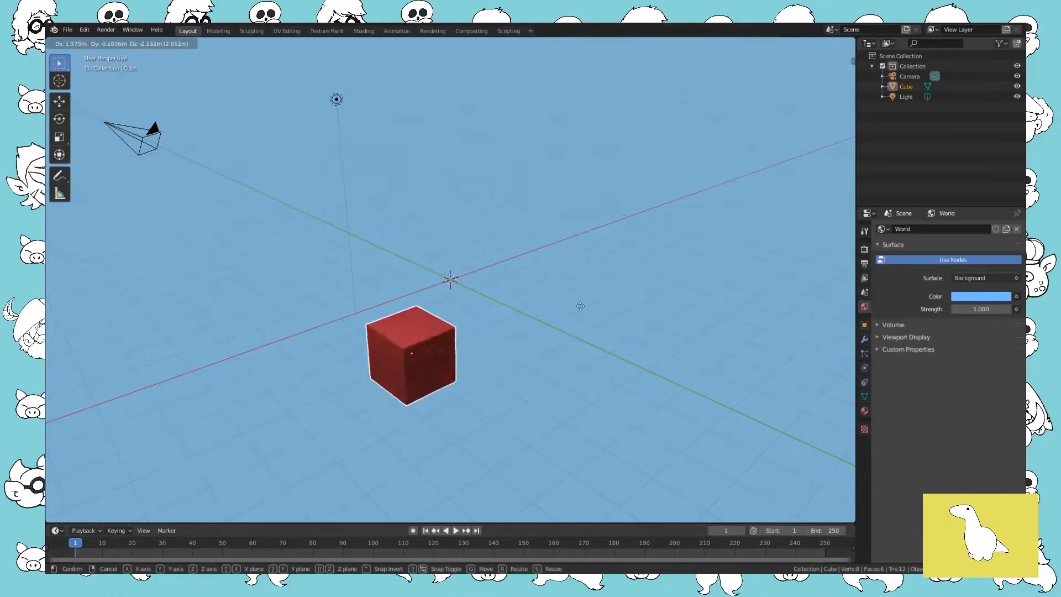
key(Escape)
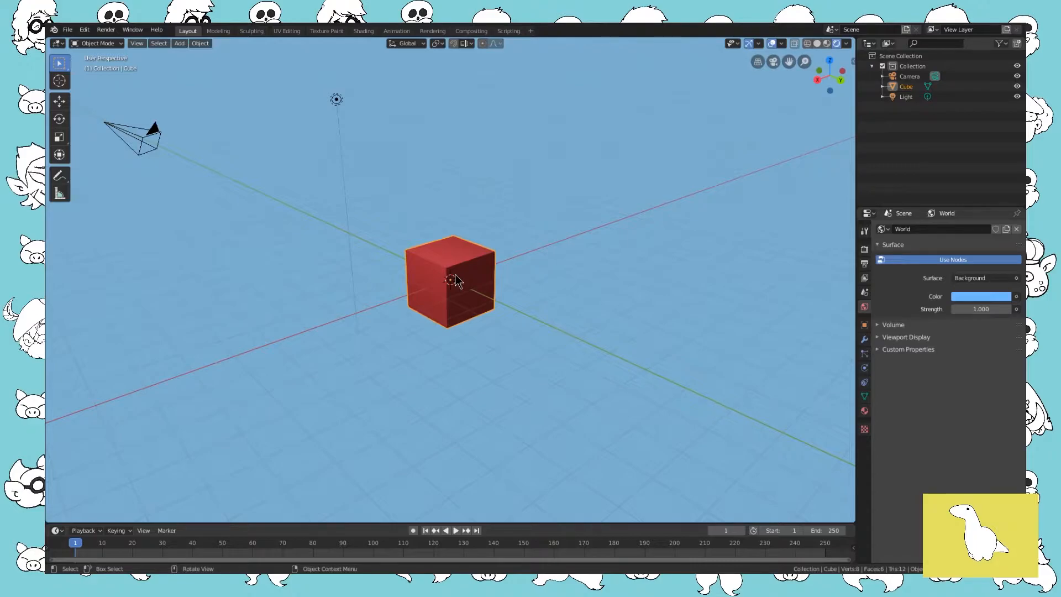
- Switch the cube to Edit Mode and select one of its top corner vertices
click(118, 44)
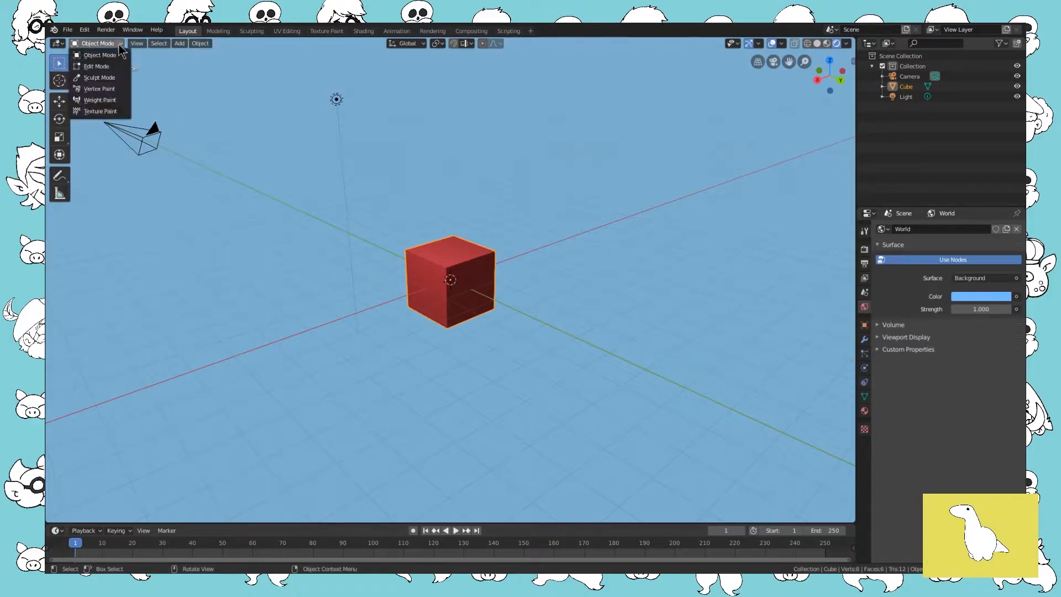
click(122, 67)
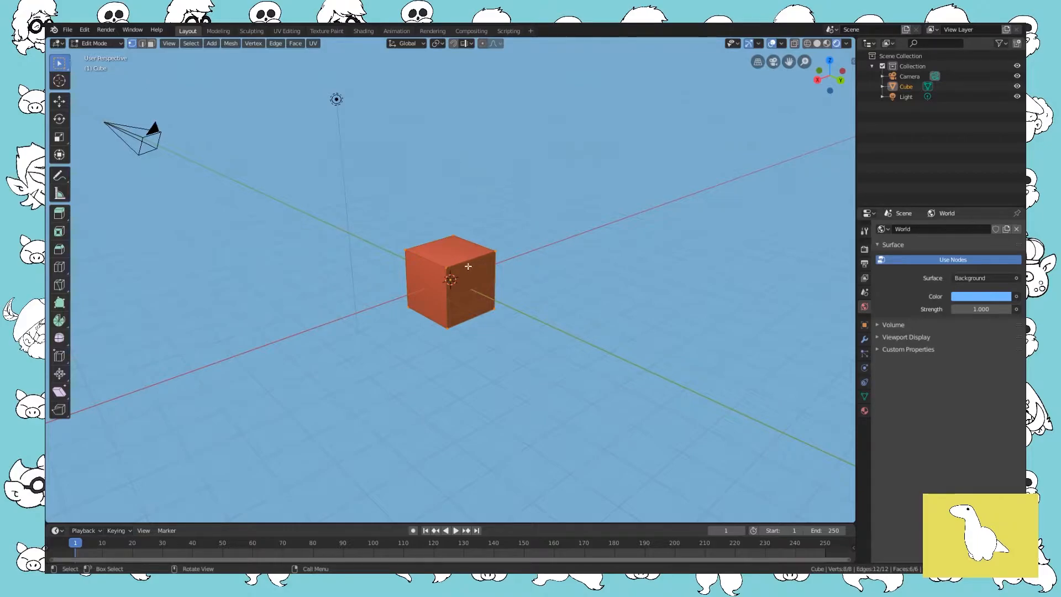
click(452, 247)
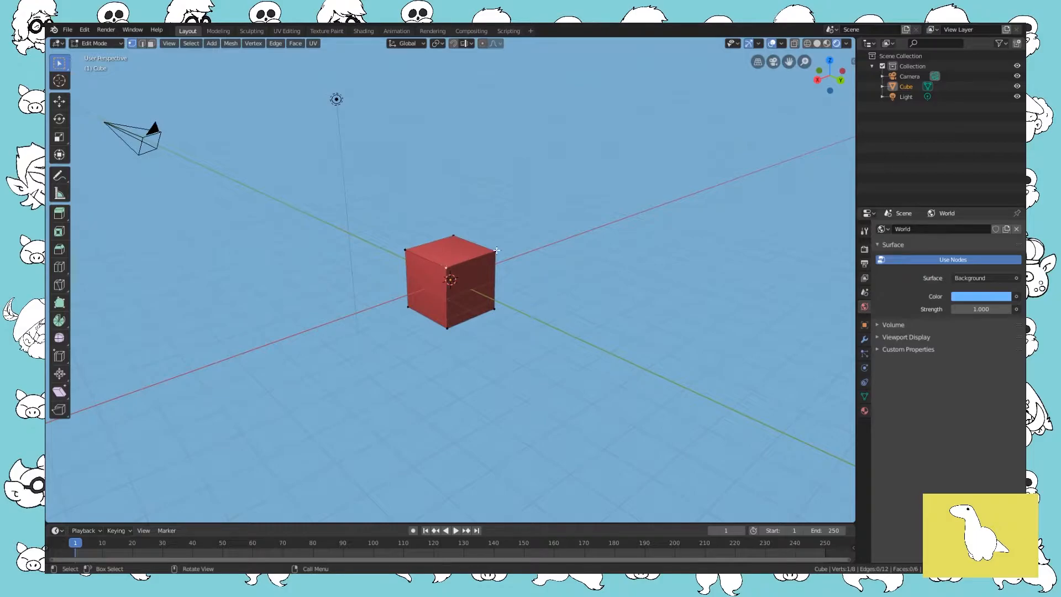
- Select a top edge in edge select mode, and a side face followed by the top face in face select mode
click(143, 44)
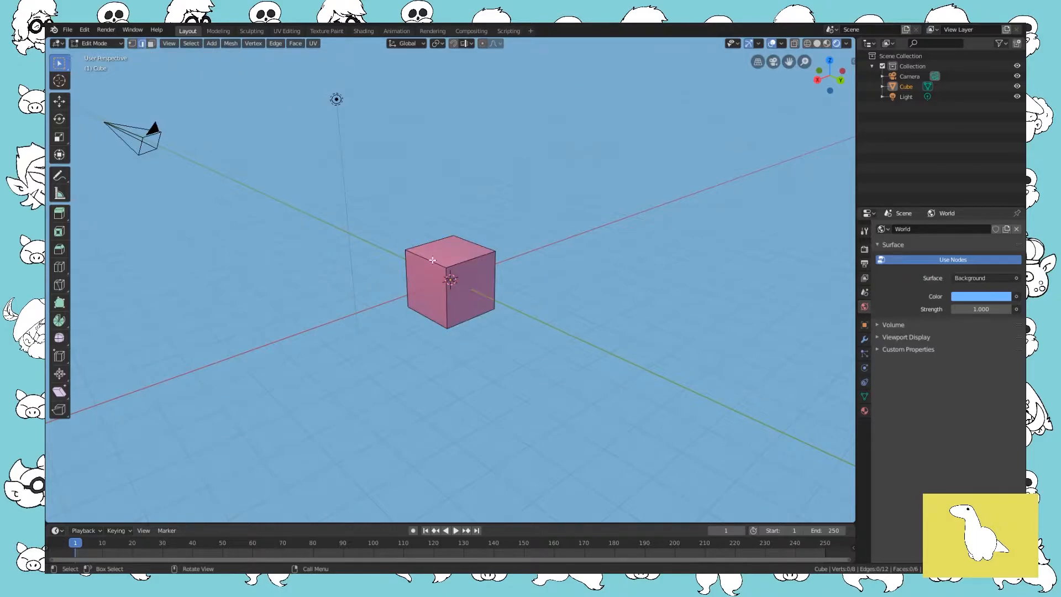
click(475, 244)
click(151, 44)
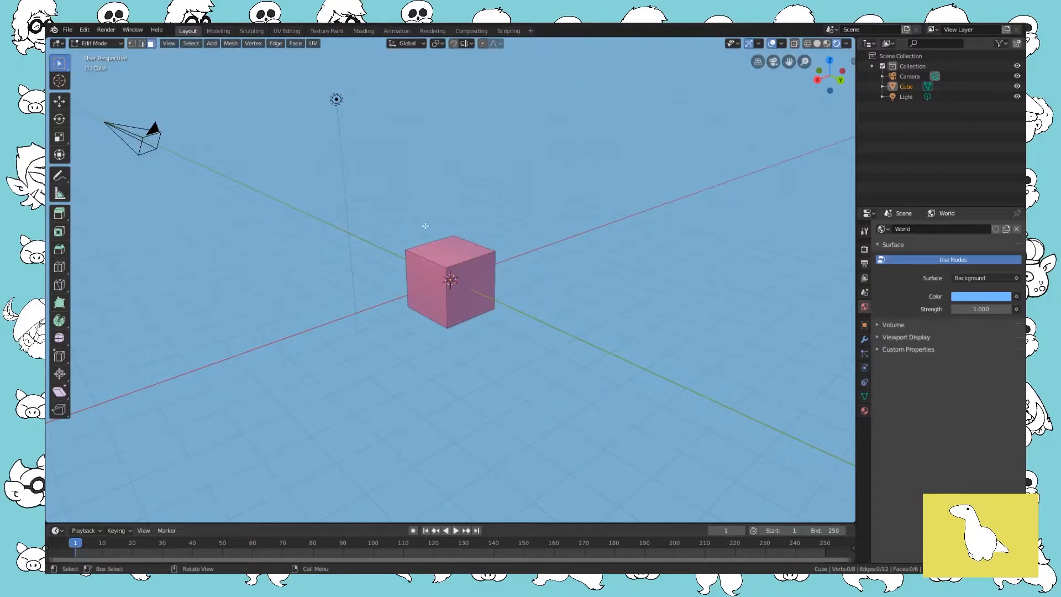
click(439, 274)
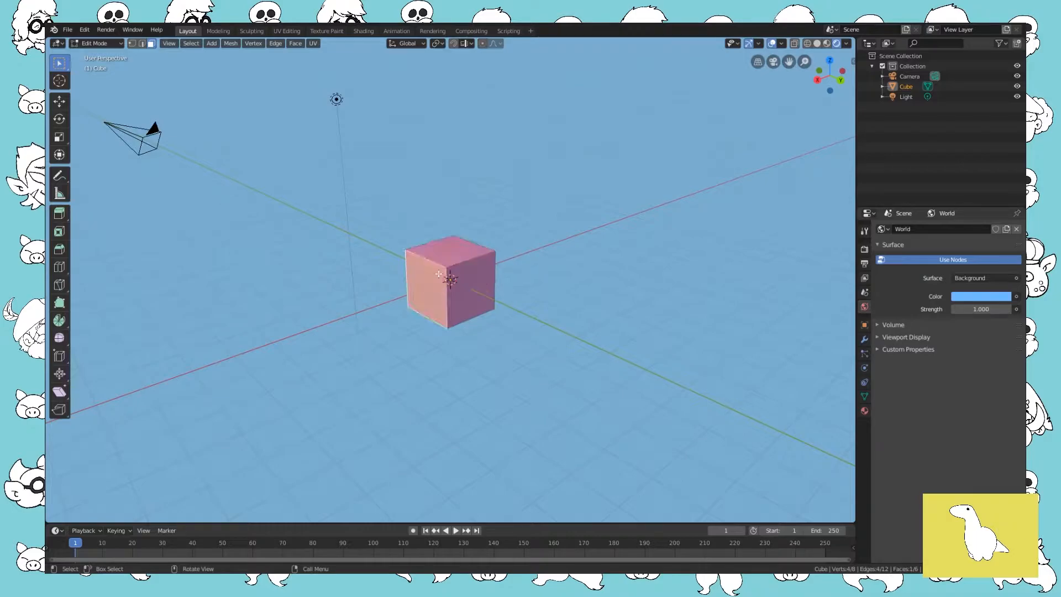
click(442, 260)
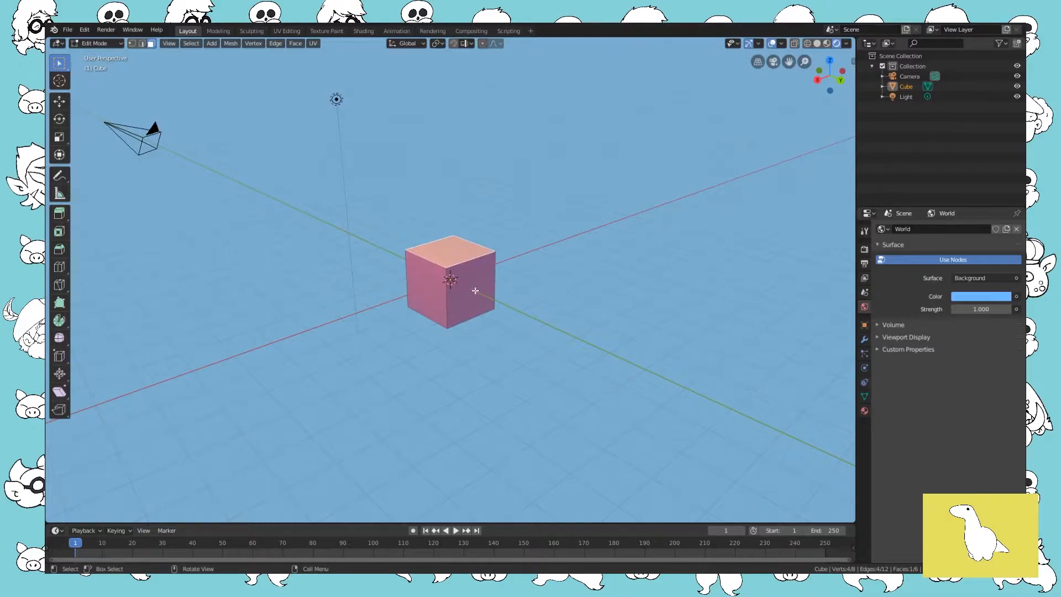
- Practise selecting the near top corner vertex, the adjoining top edges, and the side and top faces in their matching selection modes
key(1)
click(450, 270)
key(2)
click(458, 264)
click(428, 261)
key(3)
click(427, 280)
click(479, 283)
click(467, 247)
- Select one side face of the cube and scale it up to about 1.9 times
click(484, 291)
key(s)
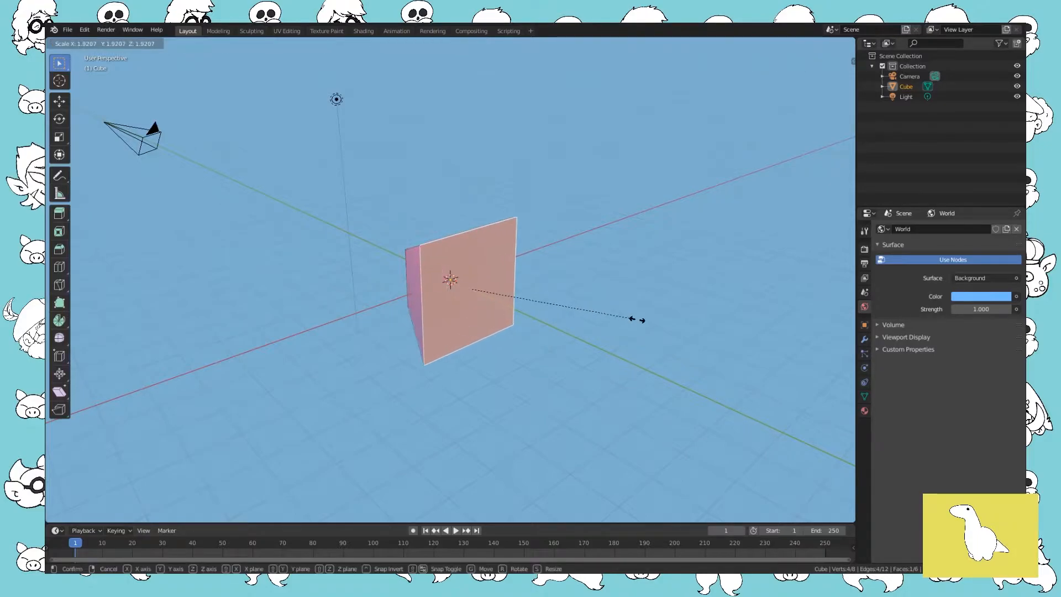
click(634, 319)
middle_drag(634, 319, 677, 332)
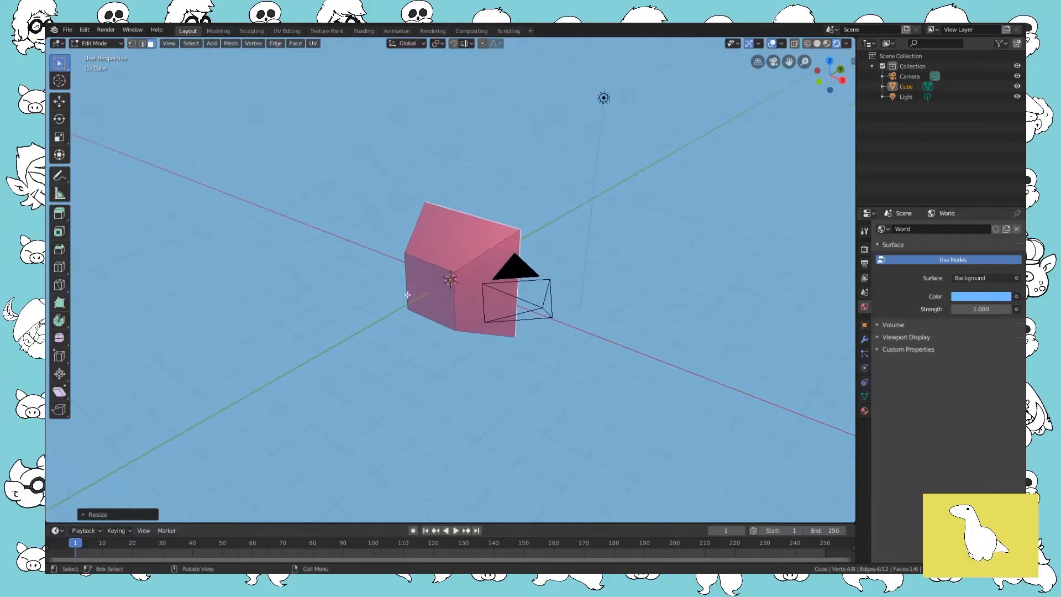
- Select the small face opposite the enlarged one and rotate it about the global X axis
click(440, 288)
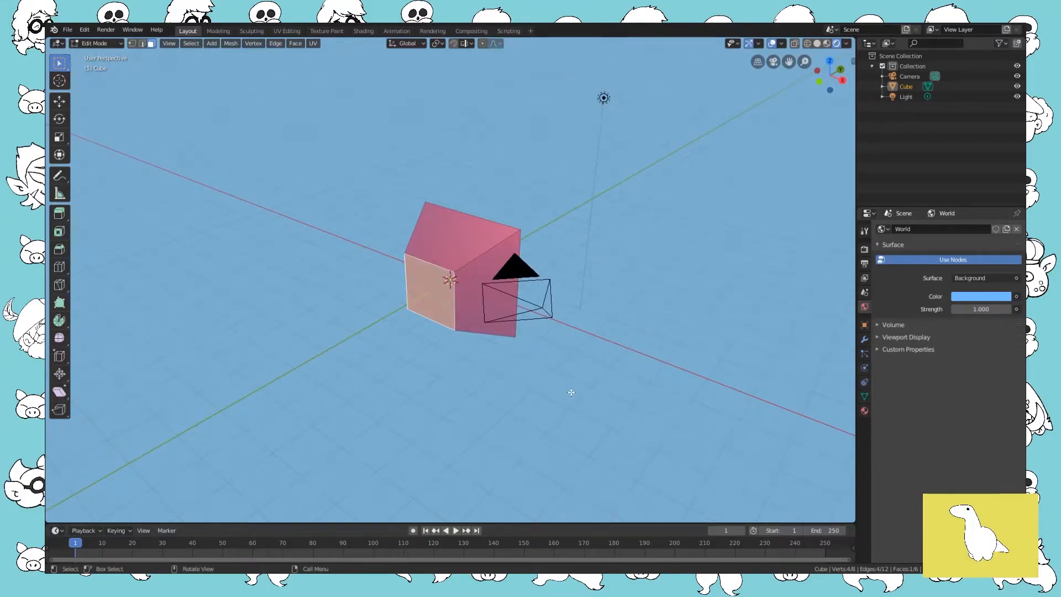
key(r)
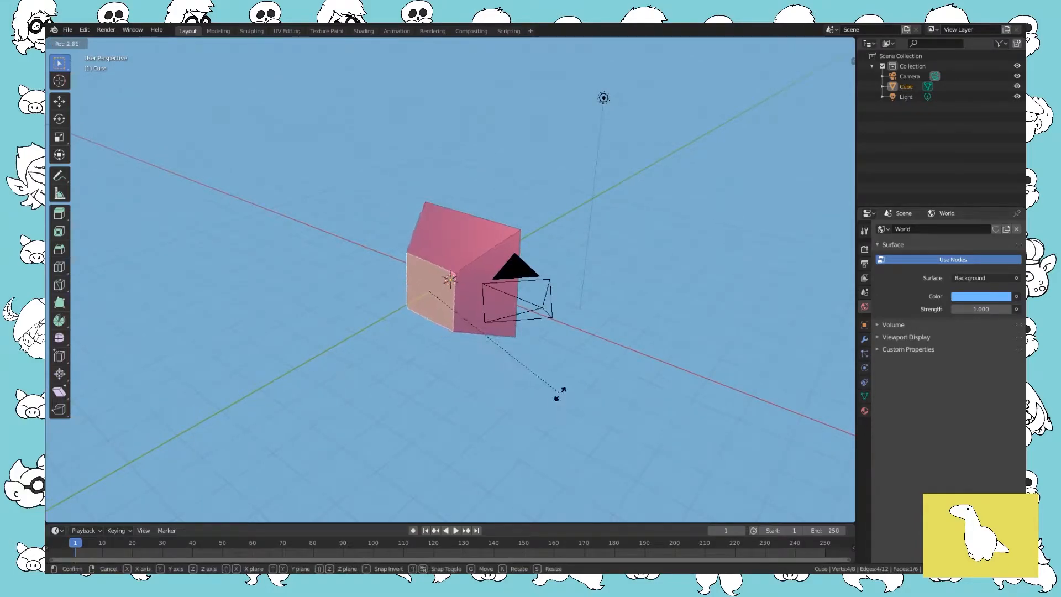
key(x)
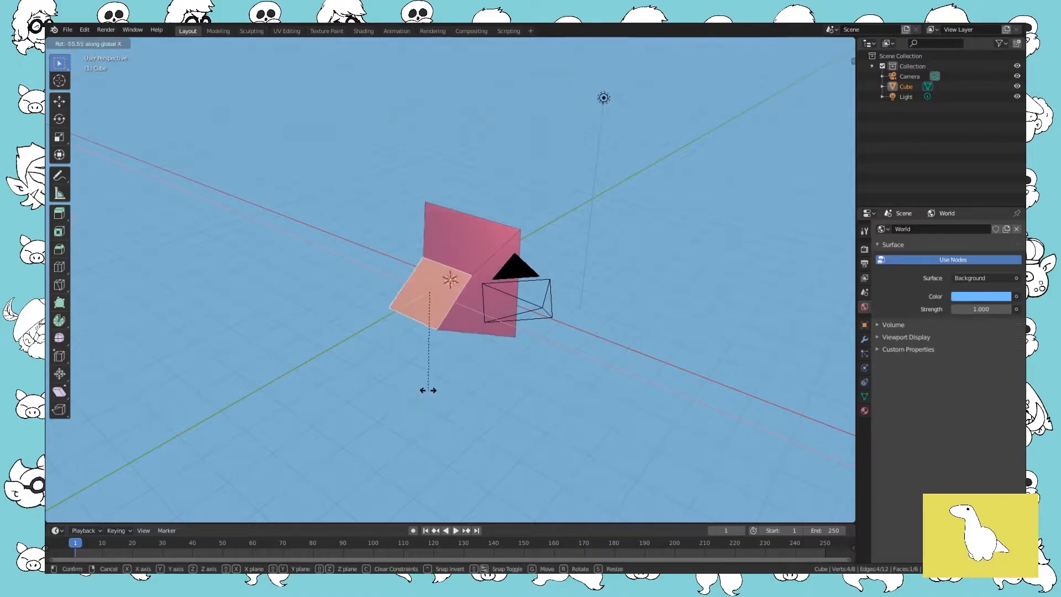
click(461, 392)
- Try to extrude the mesh's upper face upward
middle_drag(462, 392, 462, 257)
key(e)
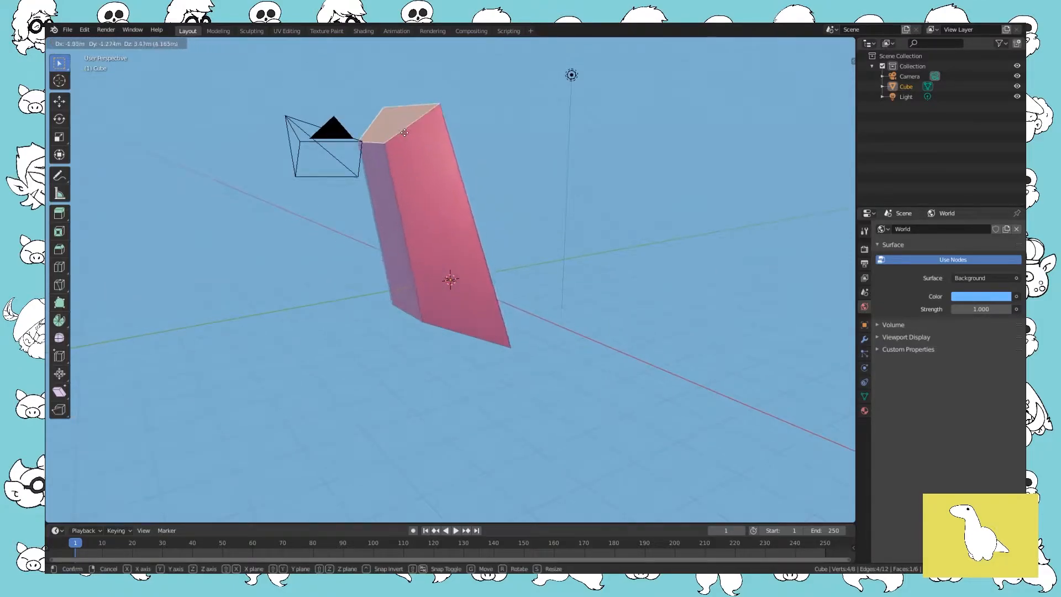
key(Escape)
middle_drag(634, 357, 570, 364)
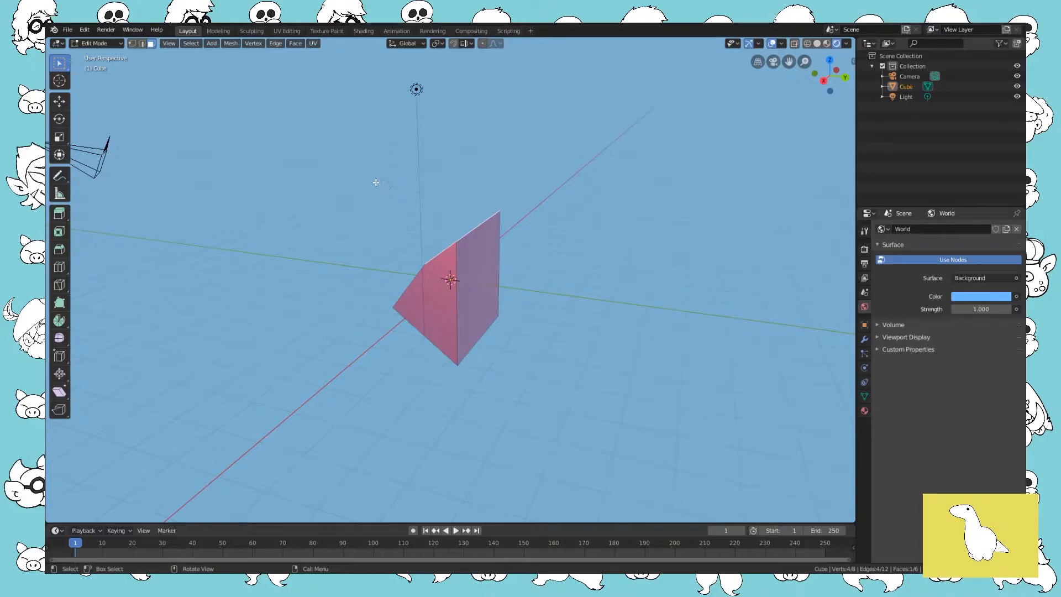
key(1)
key(3)
key(1)
key(3)
key(2)
- In vertex select mode, pull one top corner about 5.7 m outward and shift the neighbouring top corner
middle_drag(515, 249, 93, 44)
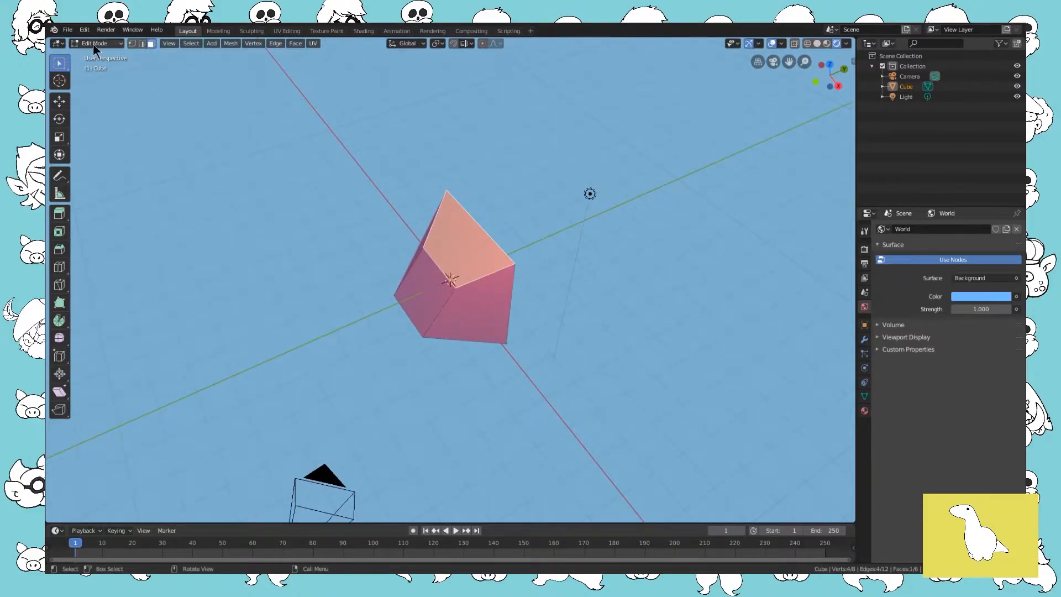
click(132, 43)
click(514, 264)
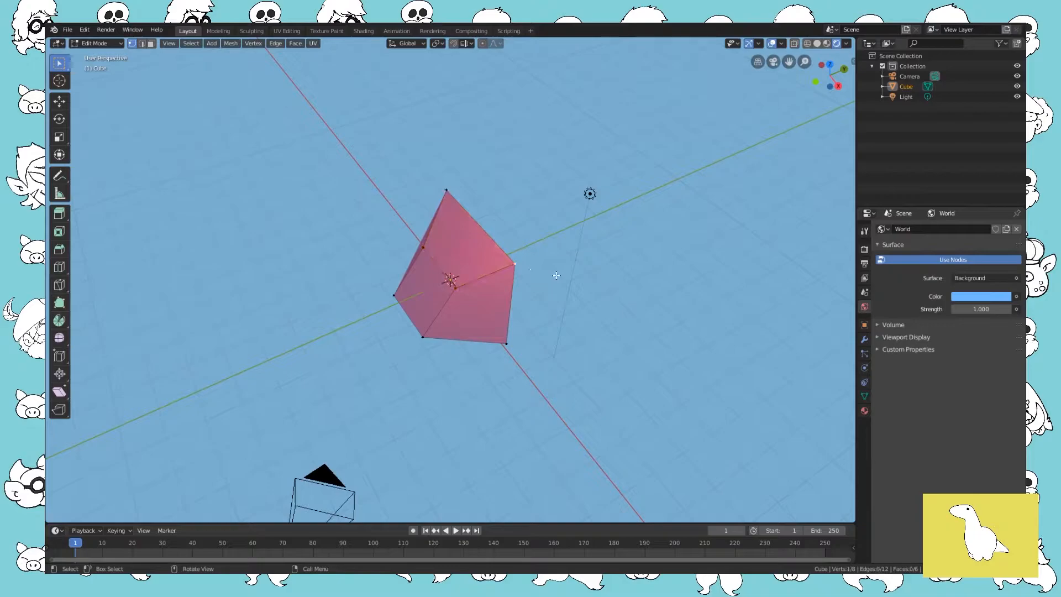
key(g)
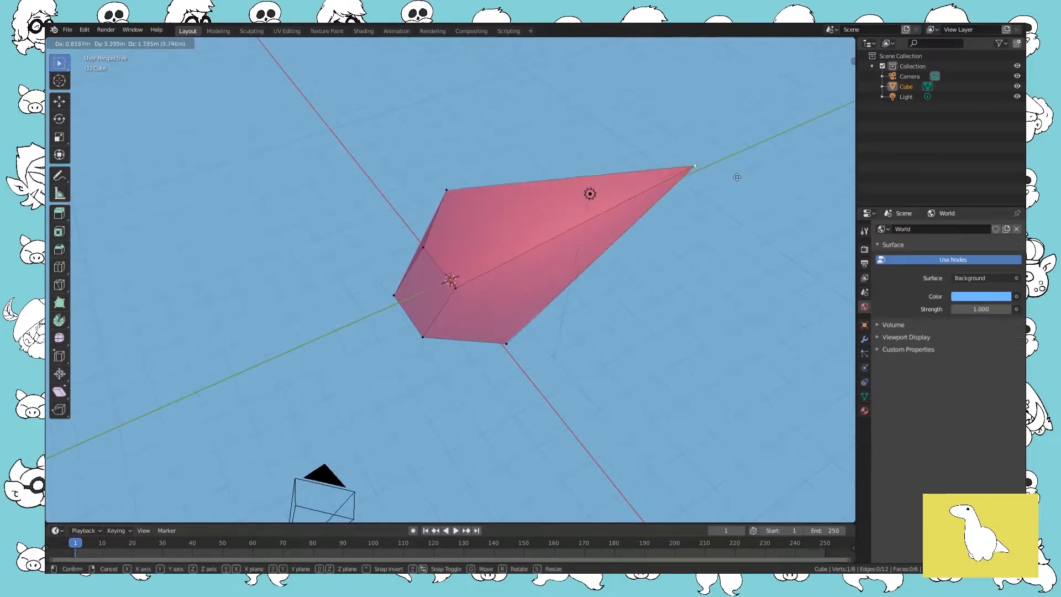
click(465, 192)
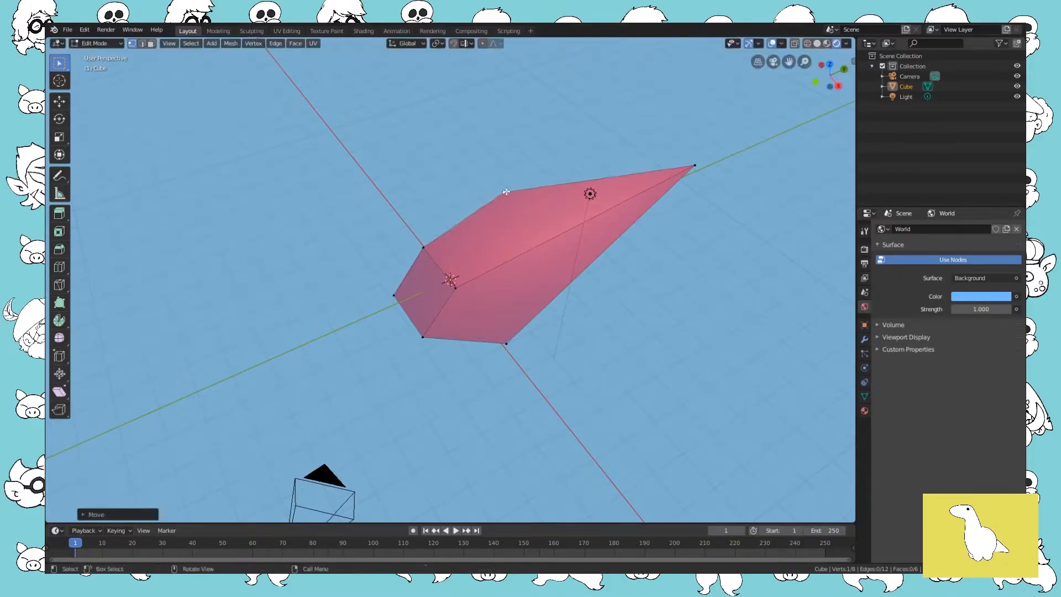
- In edge select mode, move the short top edge outward and scale it
key(2)
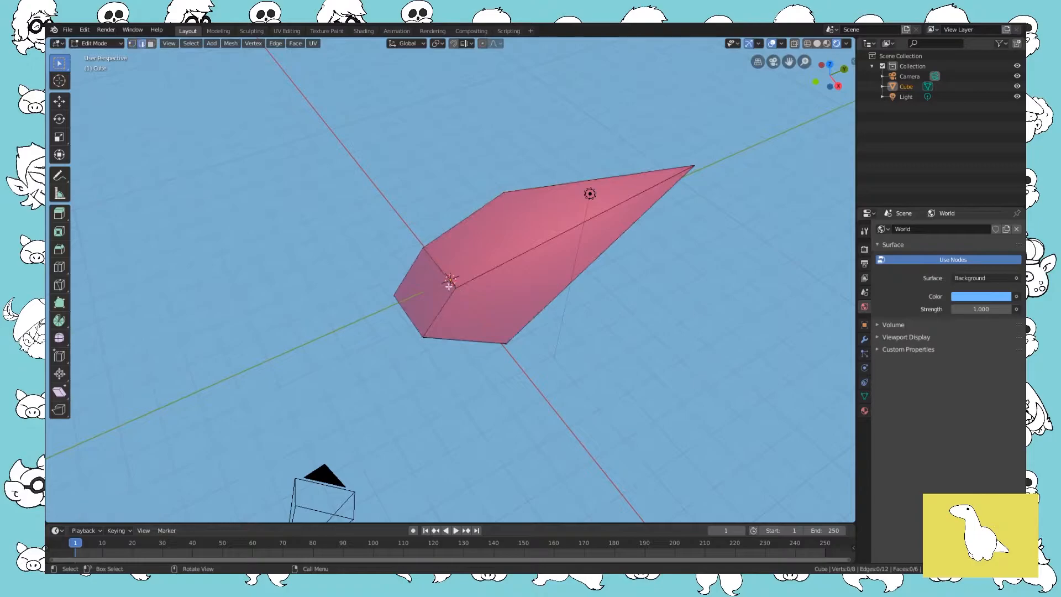
click(440, 269)
drag(440, 268, 301, 182)
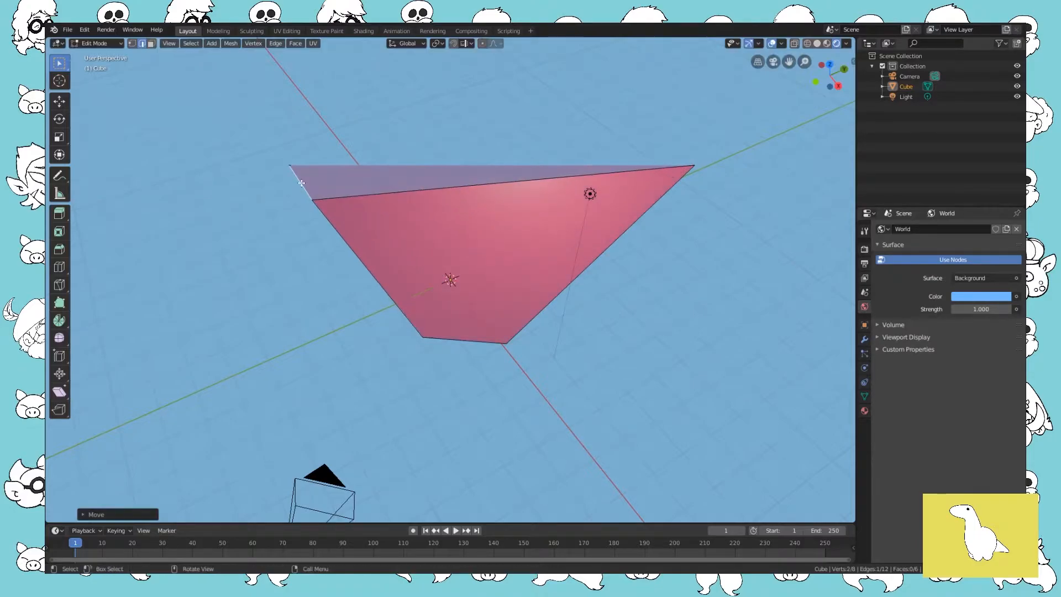
key(s)
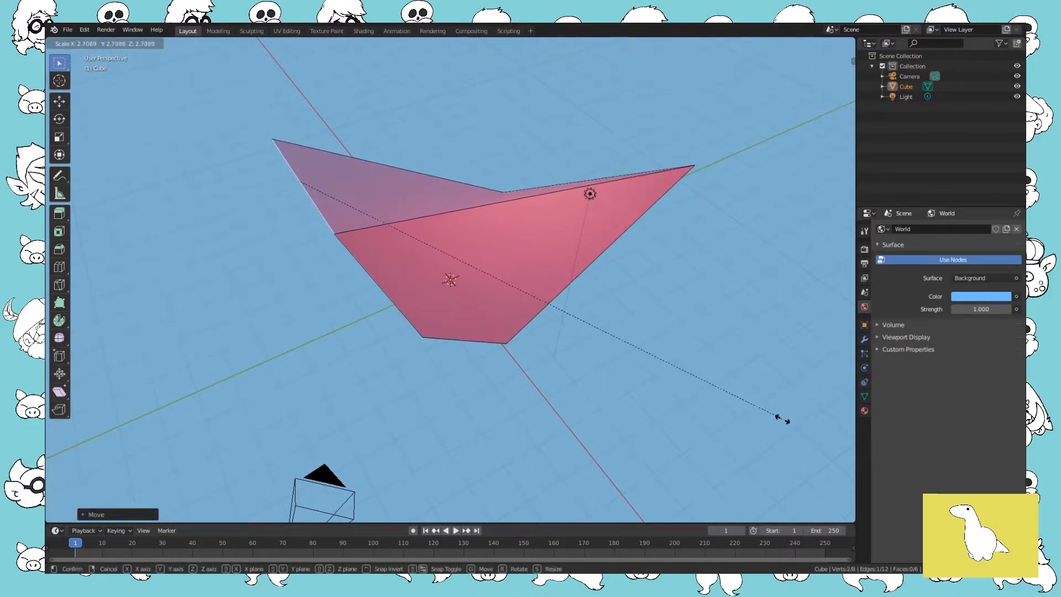
click(476, 262)
- Switch to face select mode and select the stretched top face
click(152, 44)
click(552, 243)
middle_drag(571, 255, 440, 194)
click(478, 226)
middle_drag(523, 255, 332, 216)
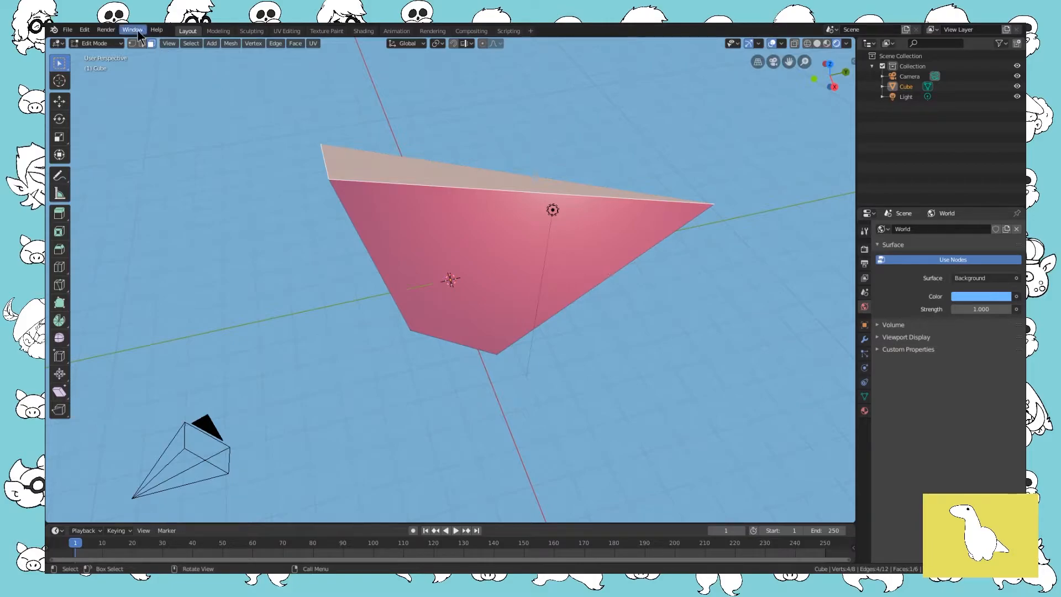
- Start a new default file and discard the unsaved changes
click(65, 31)
mouse_move(87, 38)
click(183, 38)
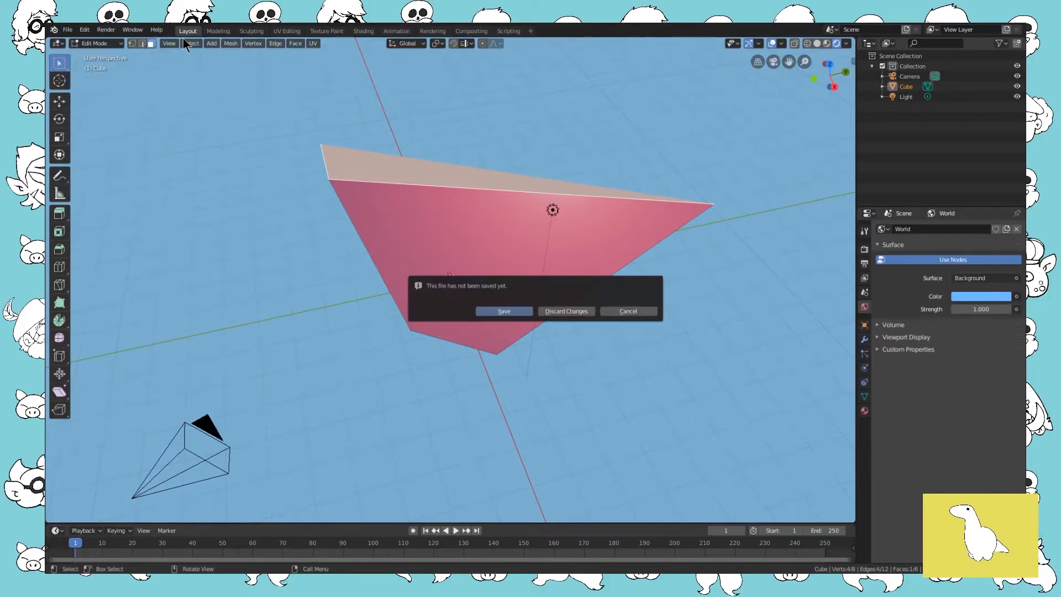
click(562, 311)
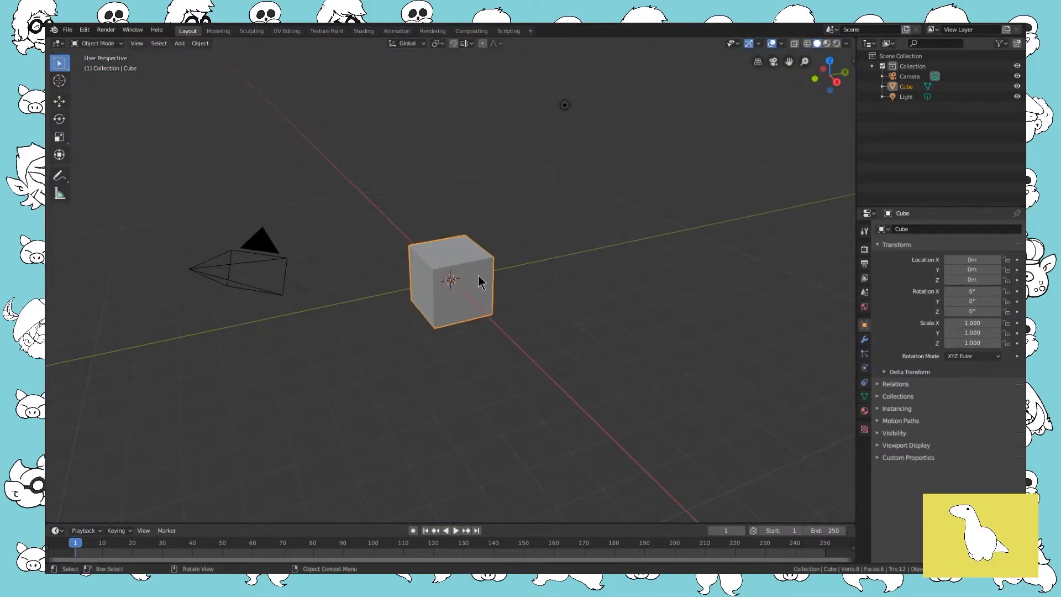
- Toggle the default cube between Object Mode and Edit Mode, ending in Edit Mode
click(104, 45)
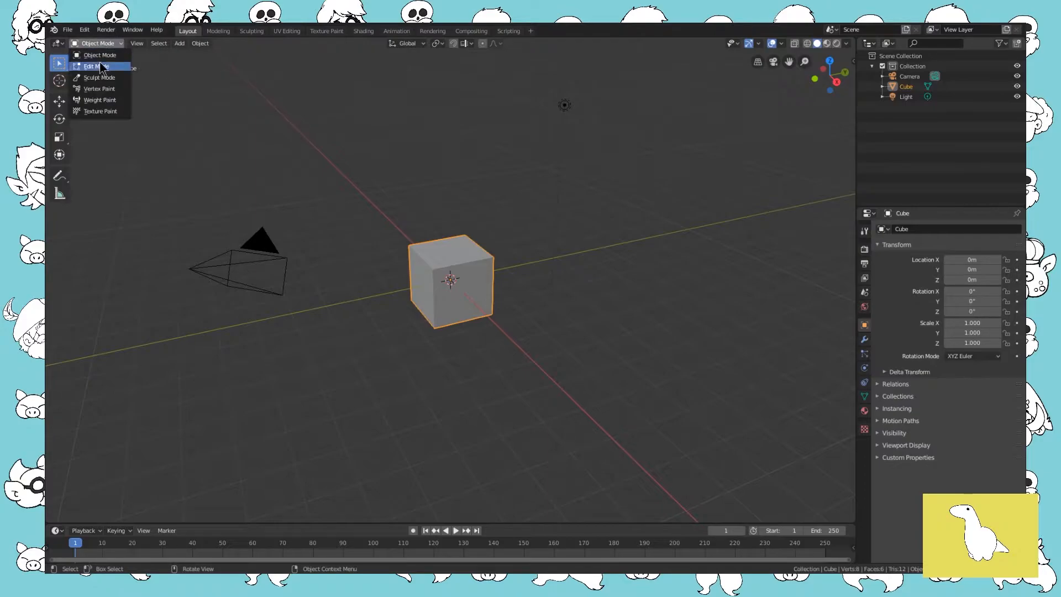
click(265, 117)
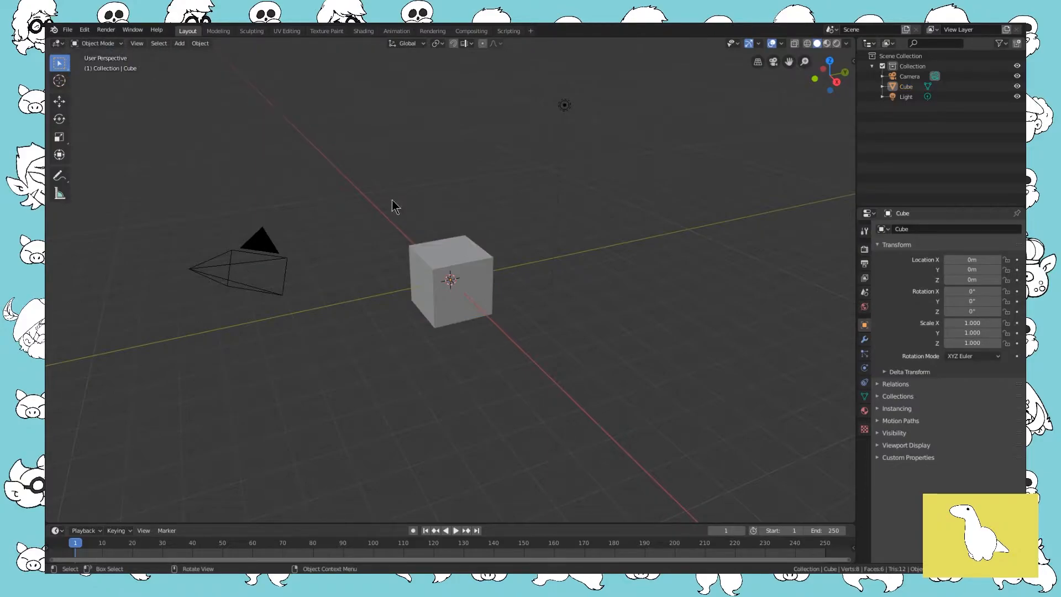
key(Tab)
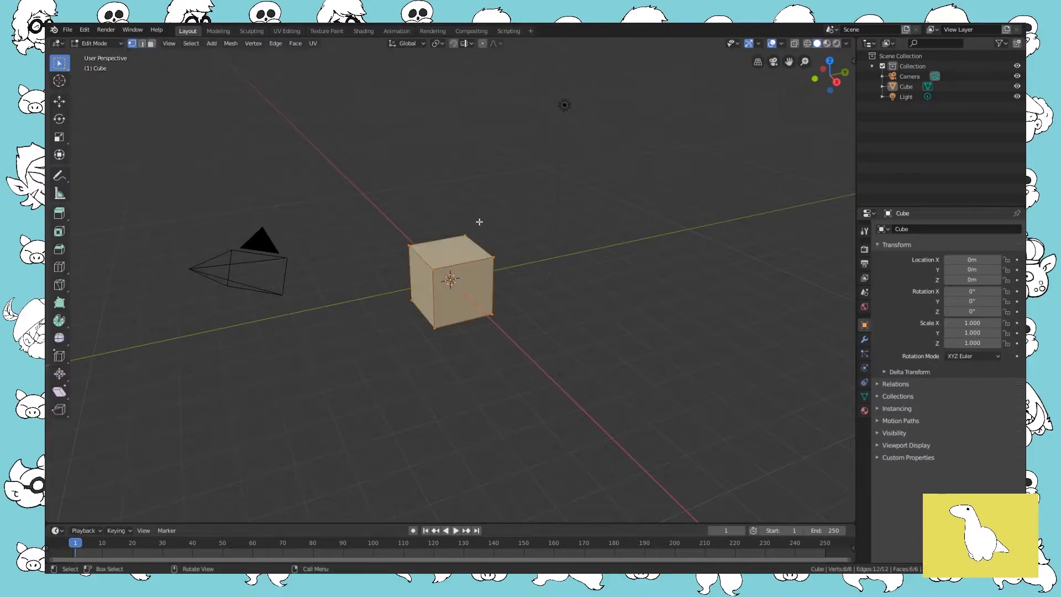
key(Tab)
key(Tab)
key(Tab)
key(Tab)
key(Tab)
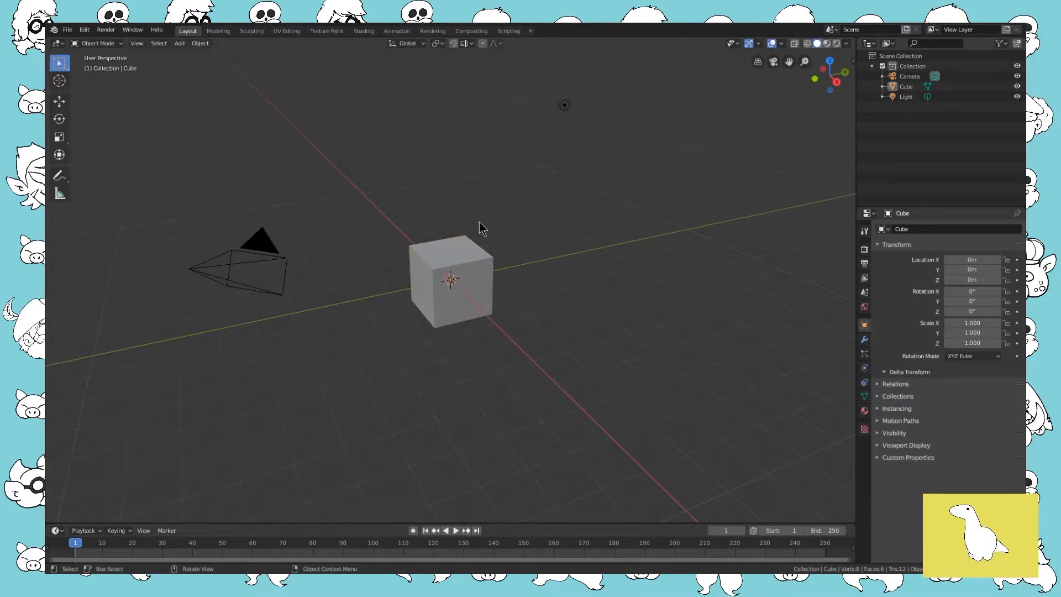
key(Tab)
- Cycle through the vertex, edge and face selection modes, finish in face select, and select the cube's top face
middle_drag(514, 299, 466, 247)
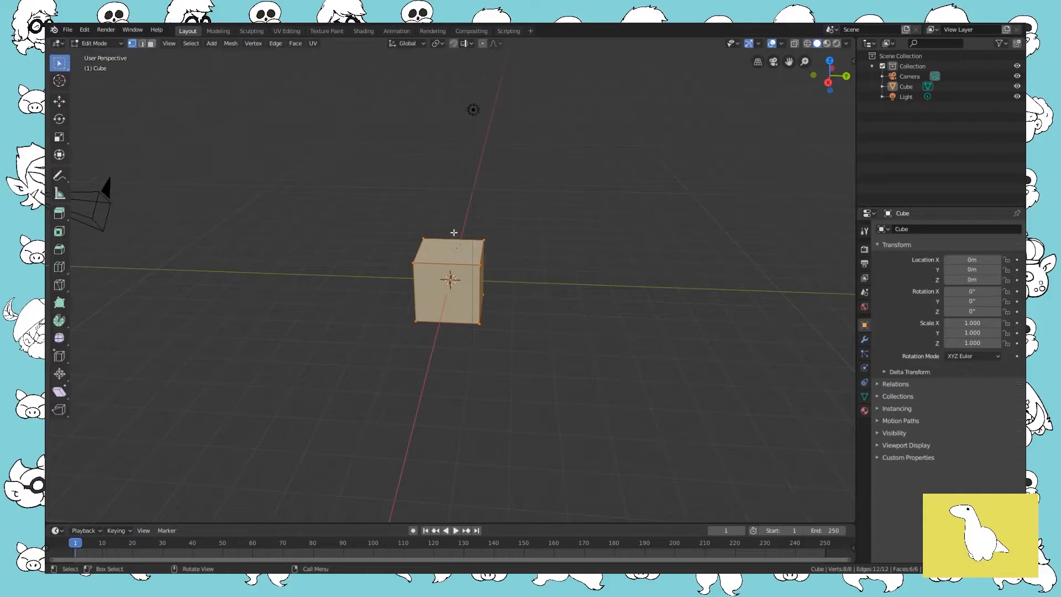
click(150, 43)
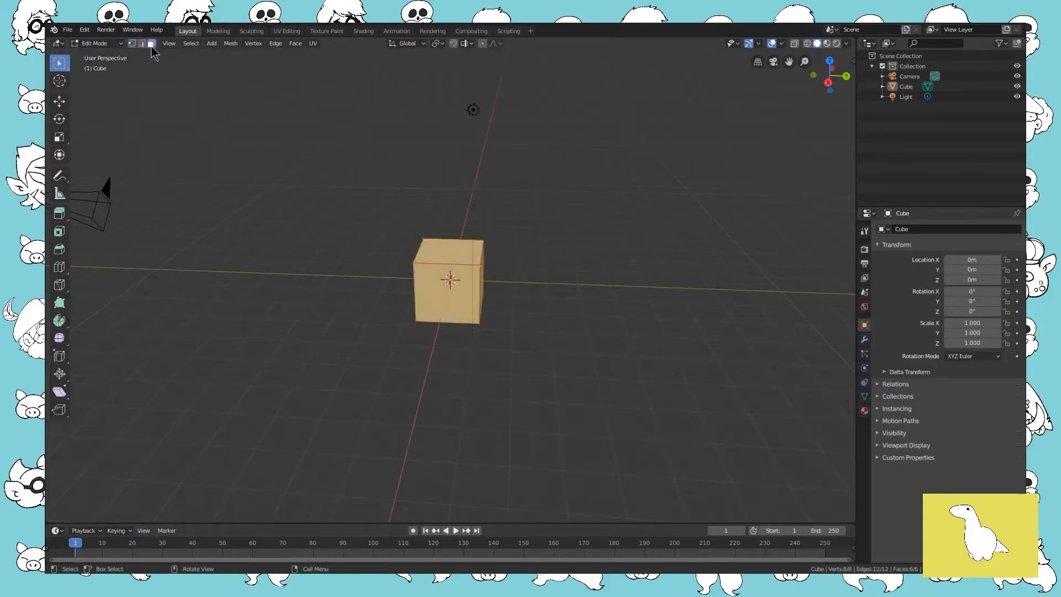
key(2)
key(3)
key(1)
key(3)
key(2)
key(3)
key(2)
key(3)
click(457, 258)
middle_drag(529, 322, 495, 316)
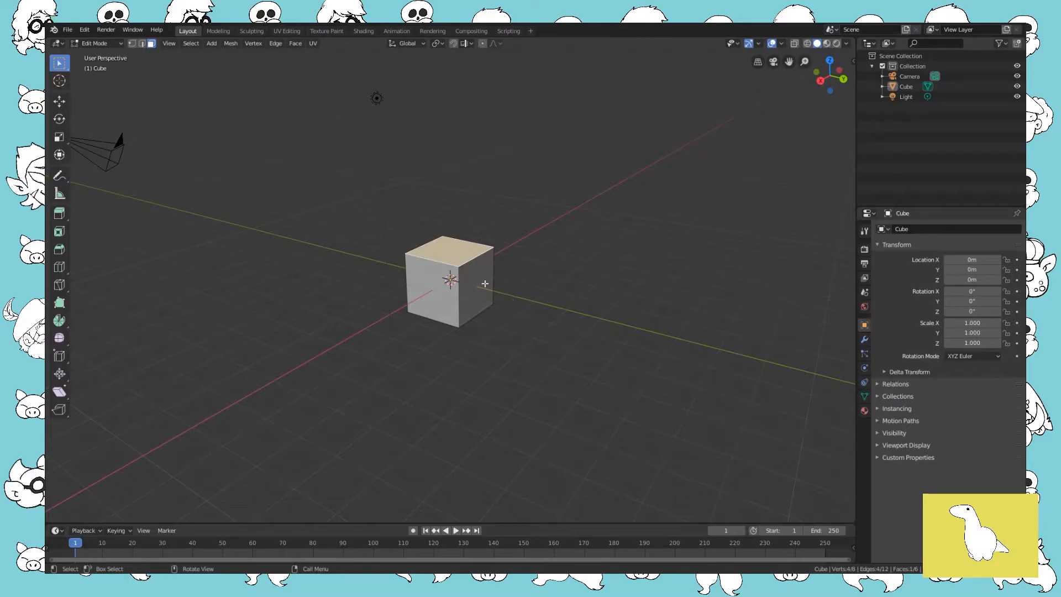
- Select the cube's top face and extrude it upward to form a head block
middle_drag(498, 291, 603, 340)
click(466, 262)
click(462, 255)
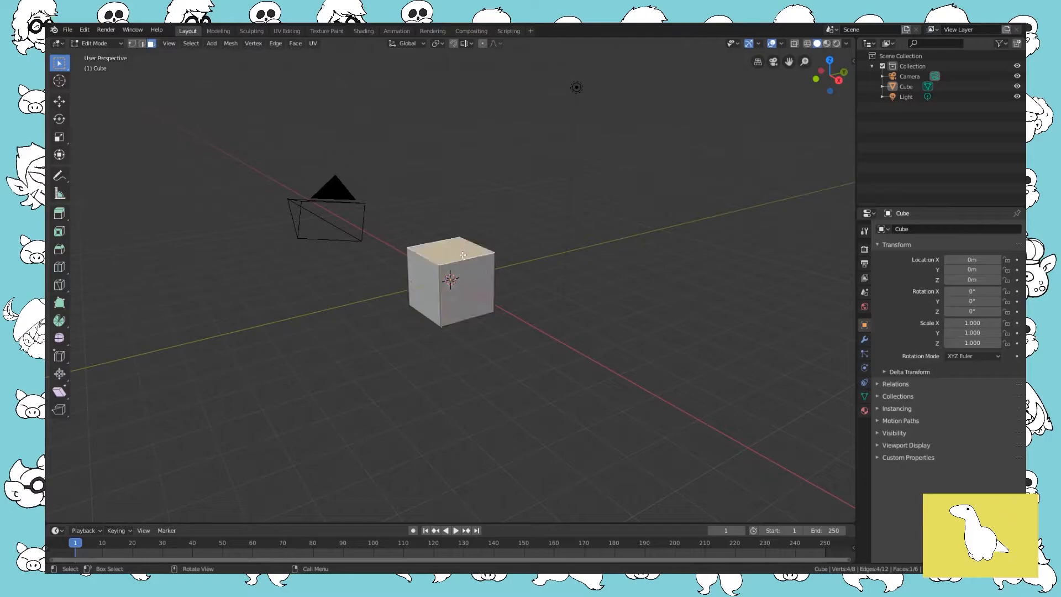
key(e)
click(505, 232)
- Extrude the cube's two opposite side faces outward along the Y axis to form two arm blocks
middle_drag(504, 232, 438, 210)
middle_drag(458, 268, 434, 274)
click(482, 276)
key(e)
click(511, 278)
click(442, 283)
key(e)
click(401, 292)
- Extrude the cube's bottom face downward twice to form stacked torso and hip blocks
click(435, 291)
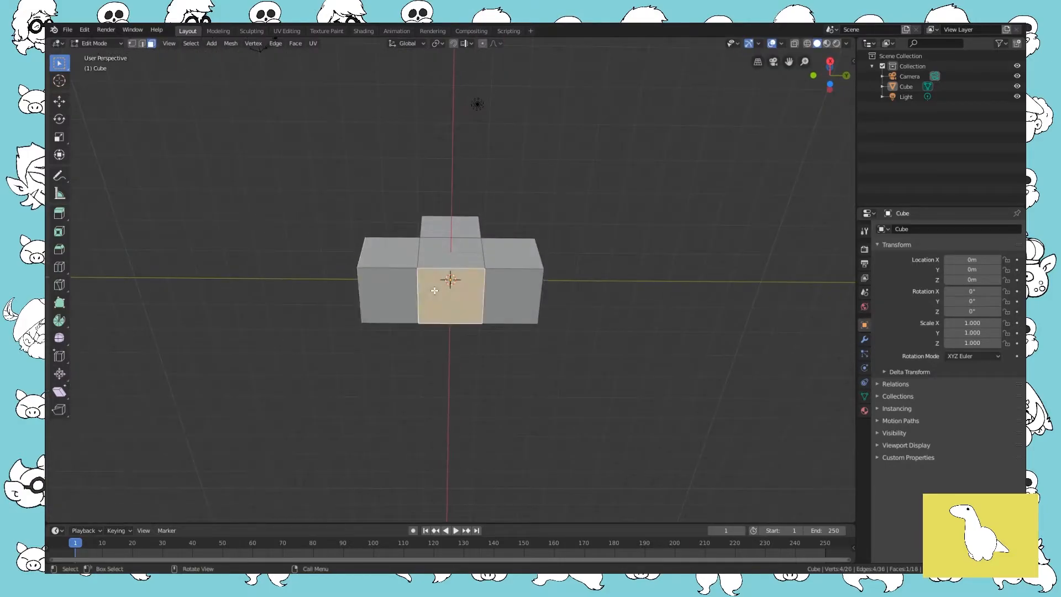
key(e)
click(437, 335)
- Extrude the two opposite side faces of the lowest torso block outward to form hip blocks parallel to the arms
middle_drag(437, 335, 481, 390)
scroll(455, 389, down, 3)
click(434, 355)
key(e)
click(524, 355)
middle_drag(523, 355, 429, 325)
click(467, 357)
key(e)
click(492, 357)
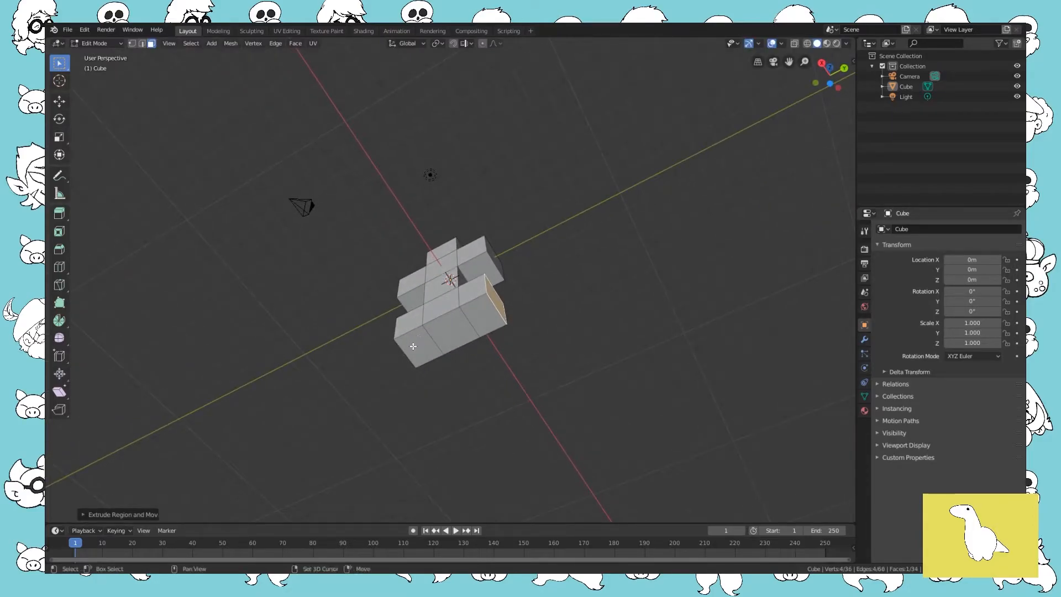
- Select only the underside faces of both outer hip blocks and extrude them downward together to form two legs
shift+click(417, 338)
shift+click(486, 315)
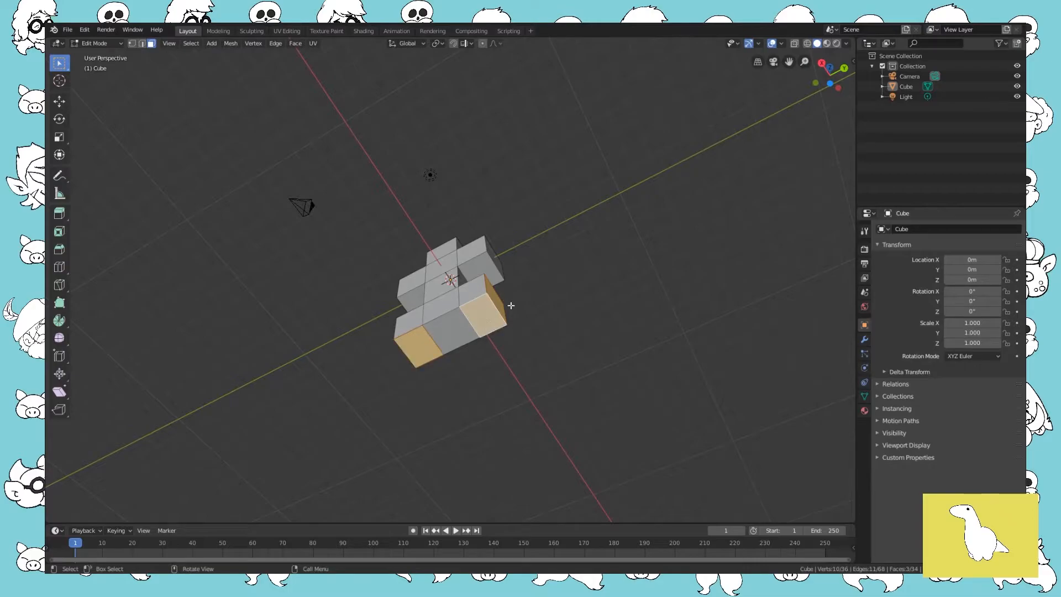
middle_drag(510, 305, 462, 348)
click(482, 329)
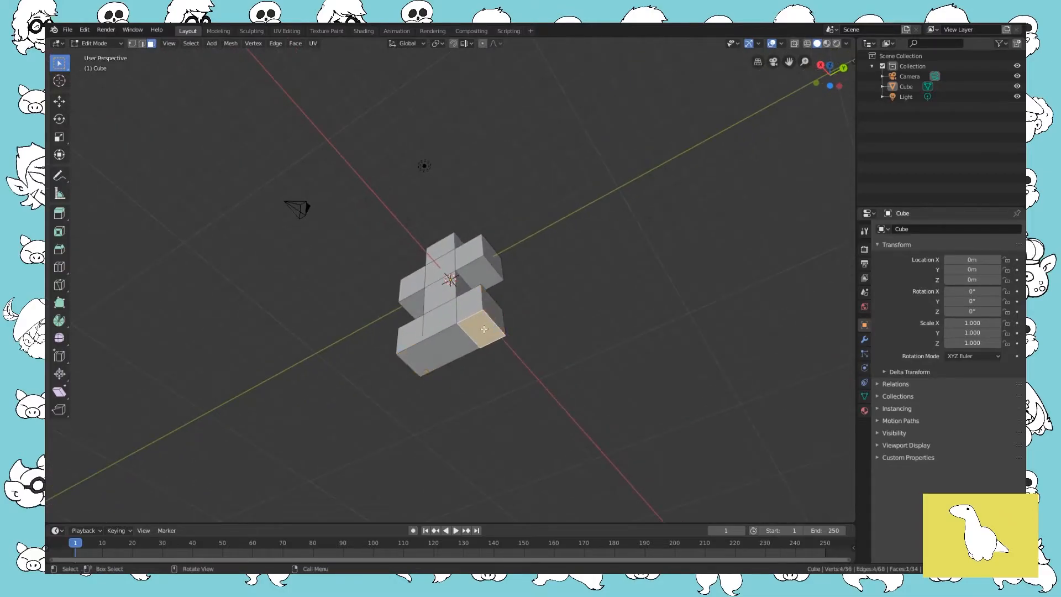
shift+click(414, 358)
middle_drag(415, 358, 497, 415)
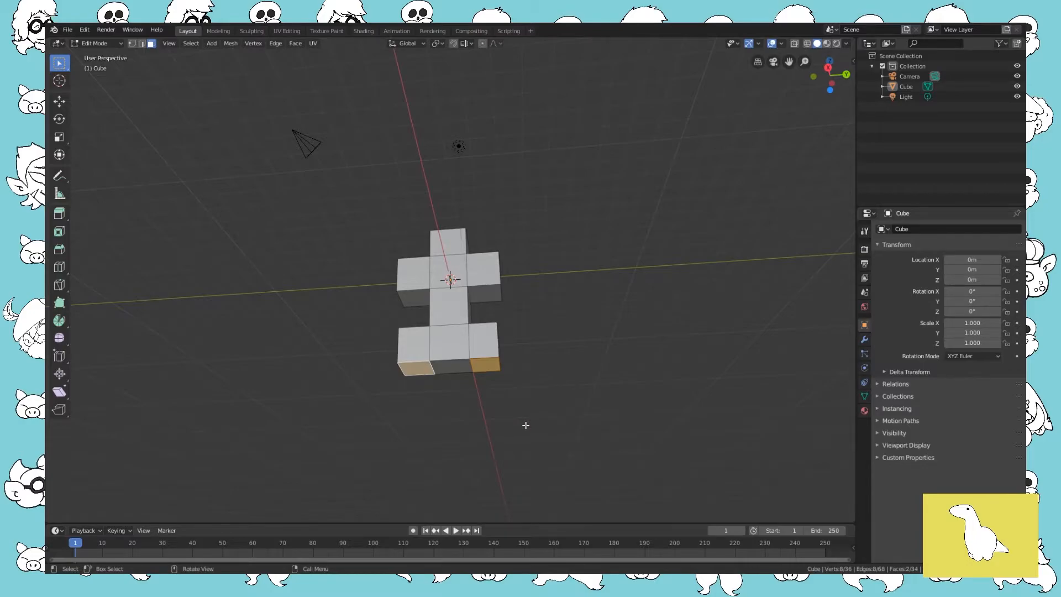
key(e)
click(525, 476)
middle_drag(525, 475, 520, 414)
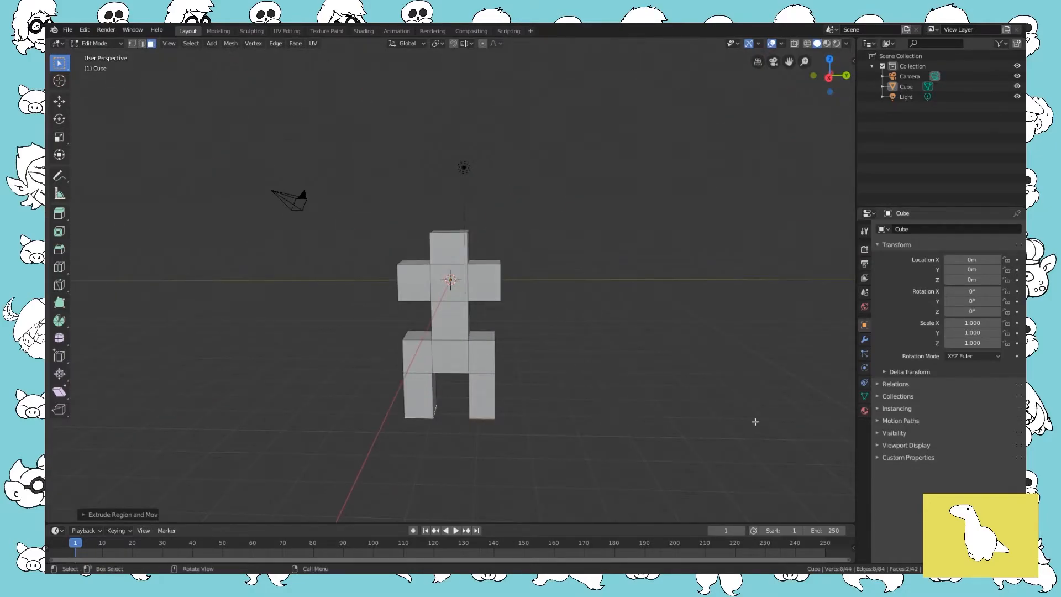
- Set the figure material's base color to green with hue 0.340 and saturation 1.000
click(864, 410)
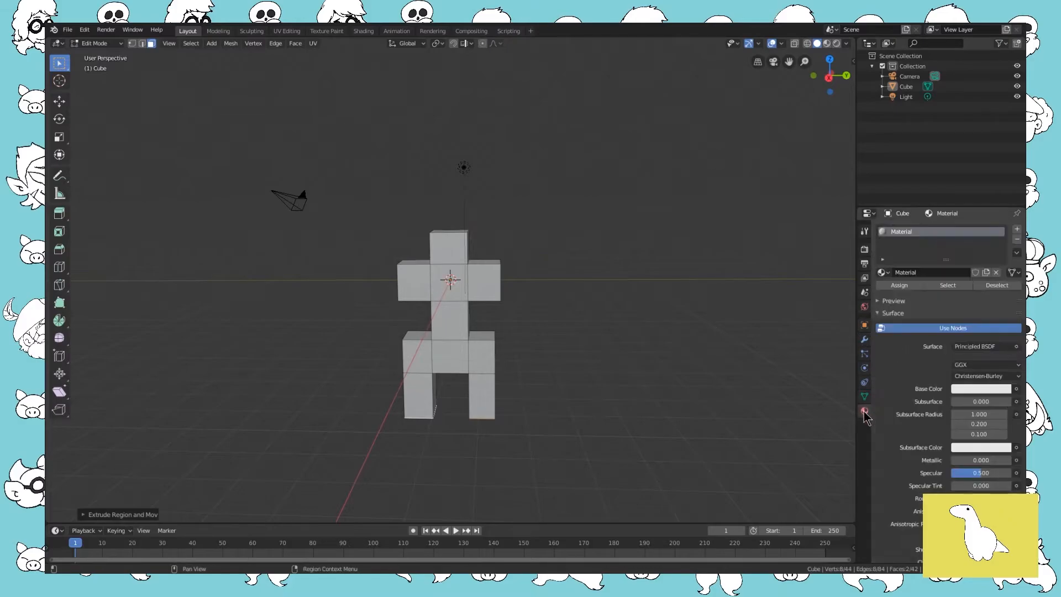
click(973, 389)
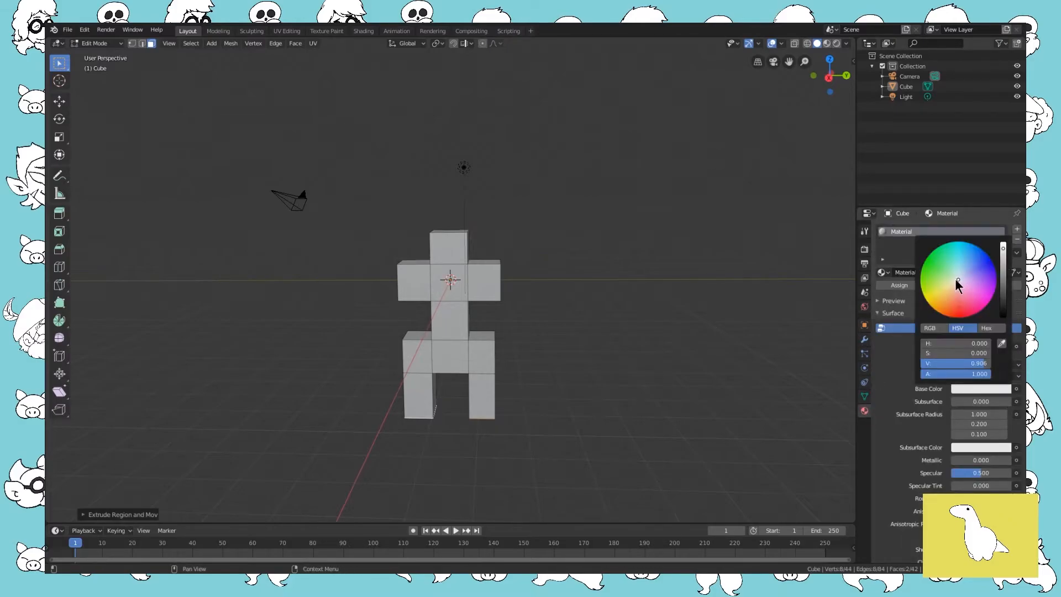
click(924, 261)
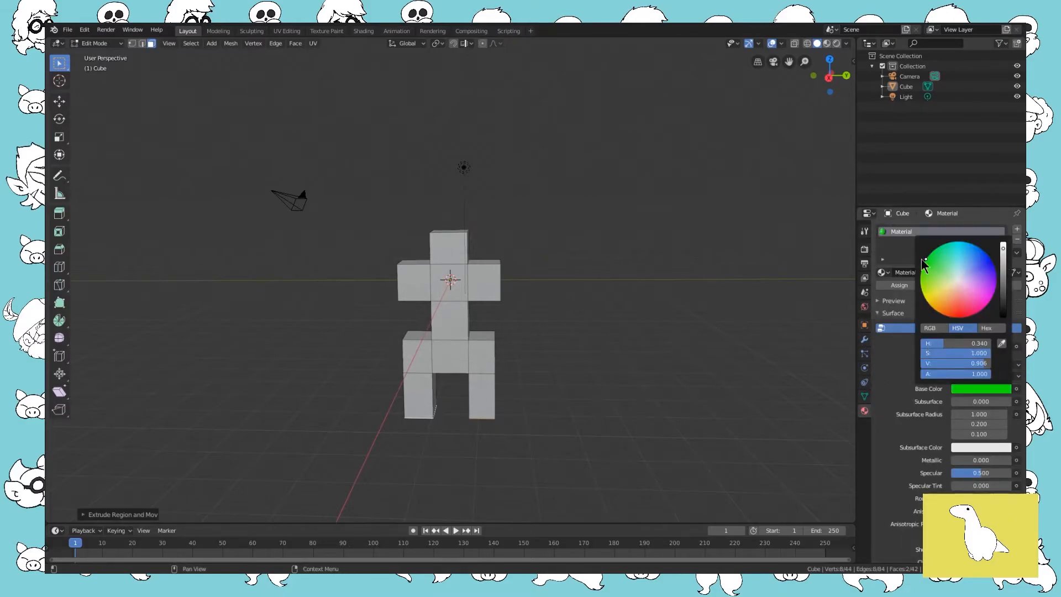
- Set the world background color to light pink
click(864, 307)
click(968, 296)
click(943, 178)
mouse_move(944, 177)
mouse_down()
mouse_move(984, 213)
mouse_move(1003, 150)
mouse_up()
drag(988, 208, 974, 193)
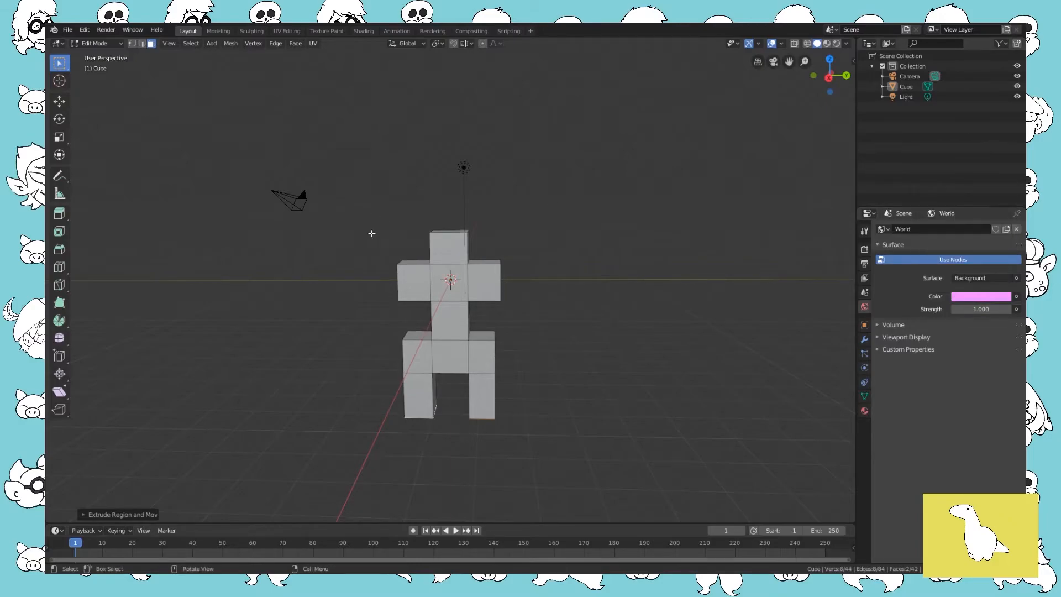
- Switch the viewport to rendered shading and inspect the green figure against the pink background
click(836, 43)
mouse_move(525, 279)
middle_down()
mouse_move(710, 291)
mouse_move(552, 282)
mouse_move(471, 263)
middle_up()
middle_drag(521, 336, 634, 289)
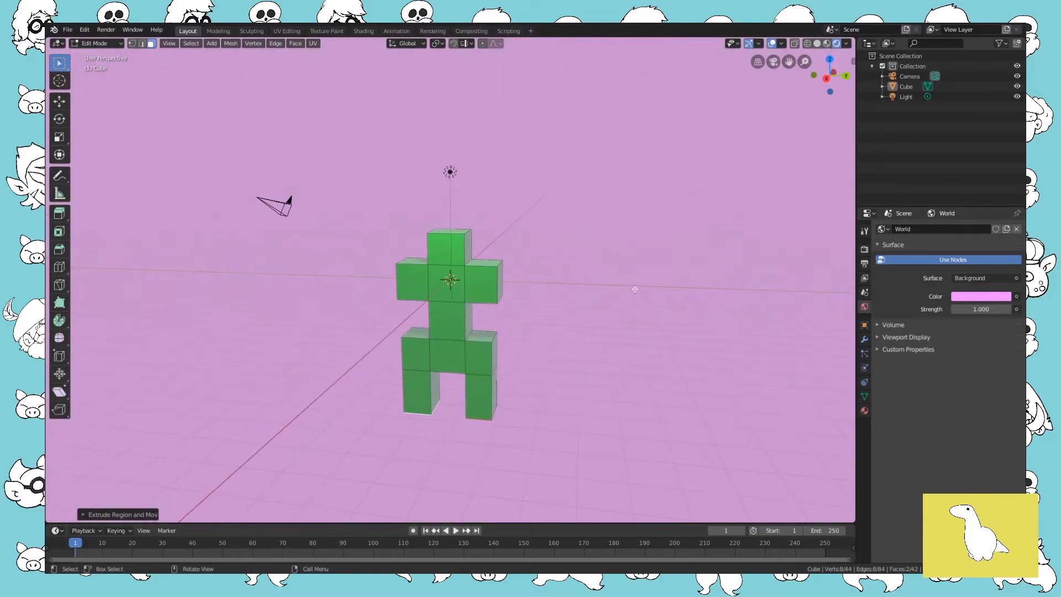
mouse_move(569, 267)
middle_down()
mouse_move(619, 260)
mouse_move(565, 263)
middle_up()
mouse_move(500, 367)
middle_down()
mouse_move(635, 334)
mouse_move(492, 359)
middle_up()
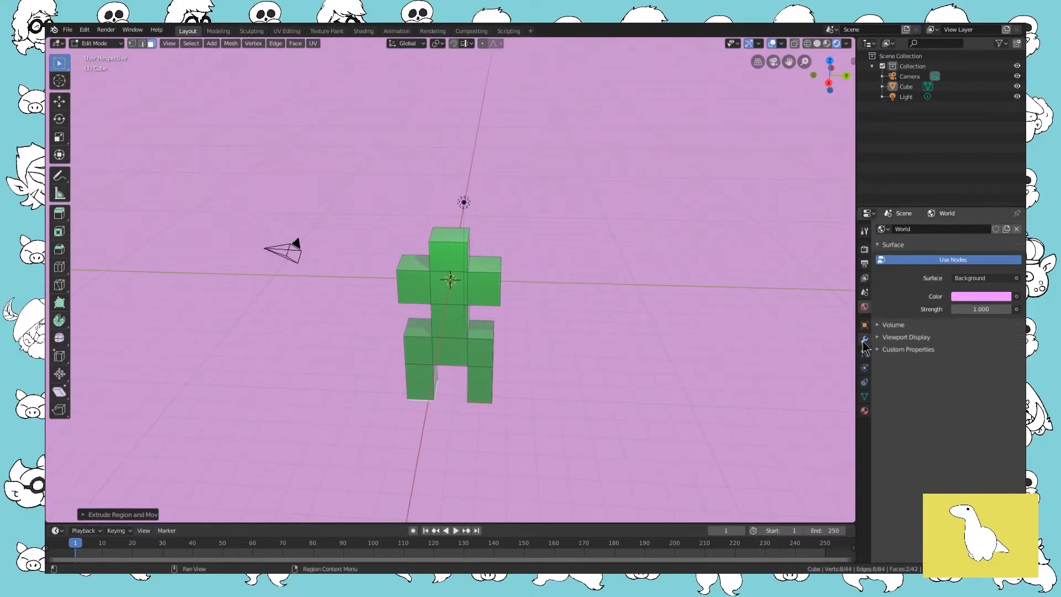
- Add a Subdivision Surface modifier to the figure and inspect the smoothed shape
click(864, 341)
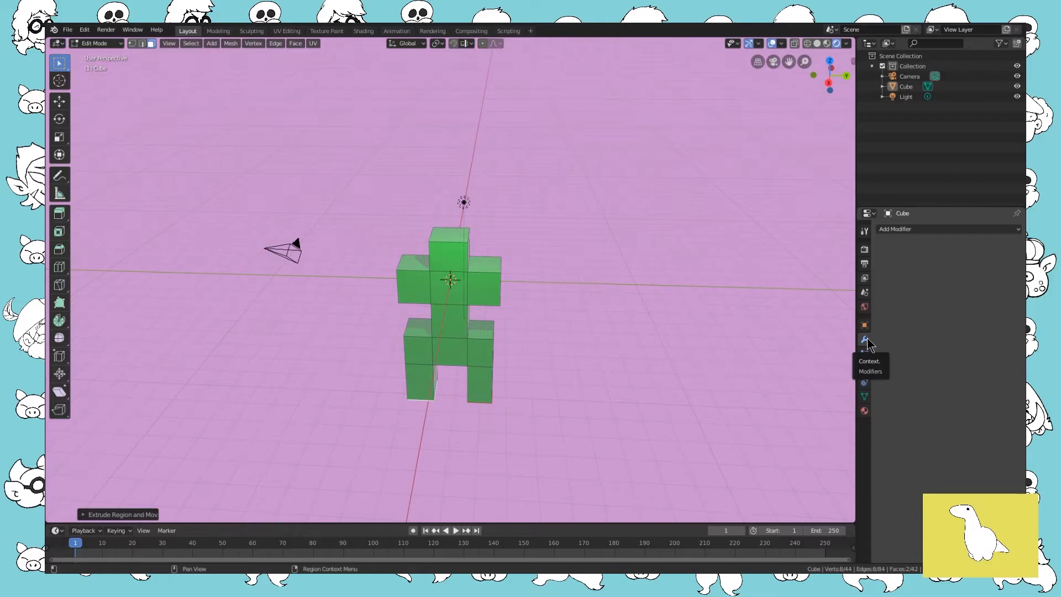
click(905, 235)
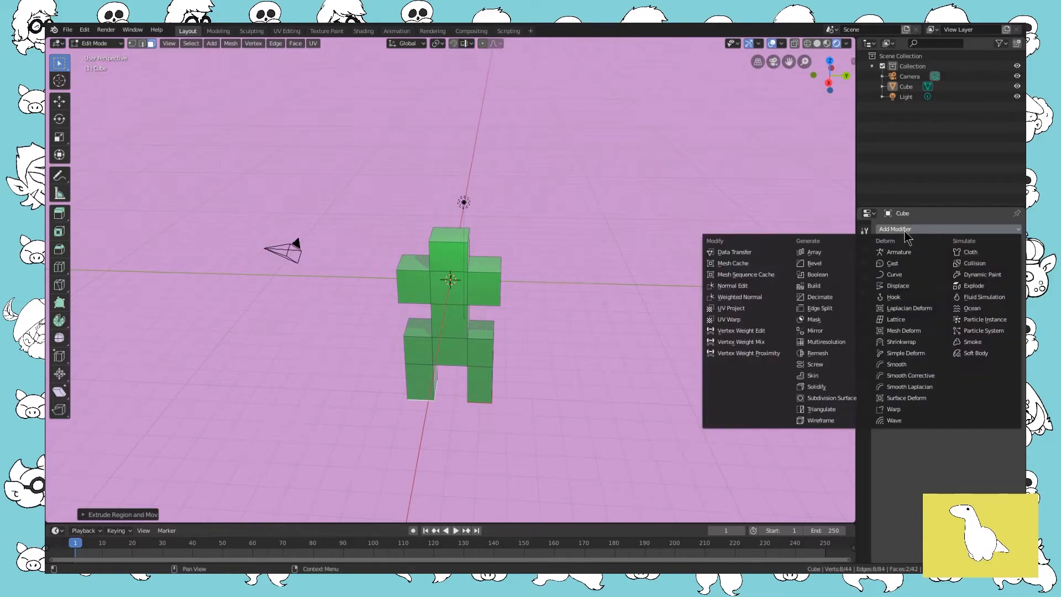
click(831, 398)
mouse_move(445, 279)
middle_down()
mouse_move(589, 213)
mouse_move(521, 232)
mouse_move(519, 271)
mouse_move(426, 283)
middle_up()
middle_drag(501, 277, 448, 344)
scroll(481, 266, up, 4)
scroll(465, 293, down, 5)
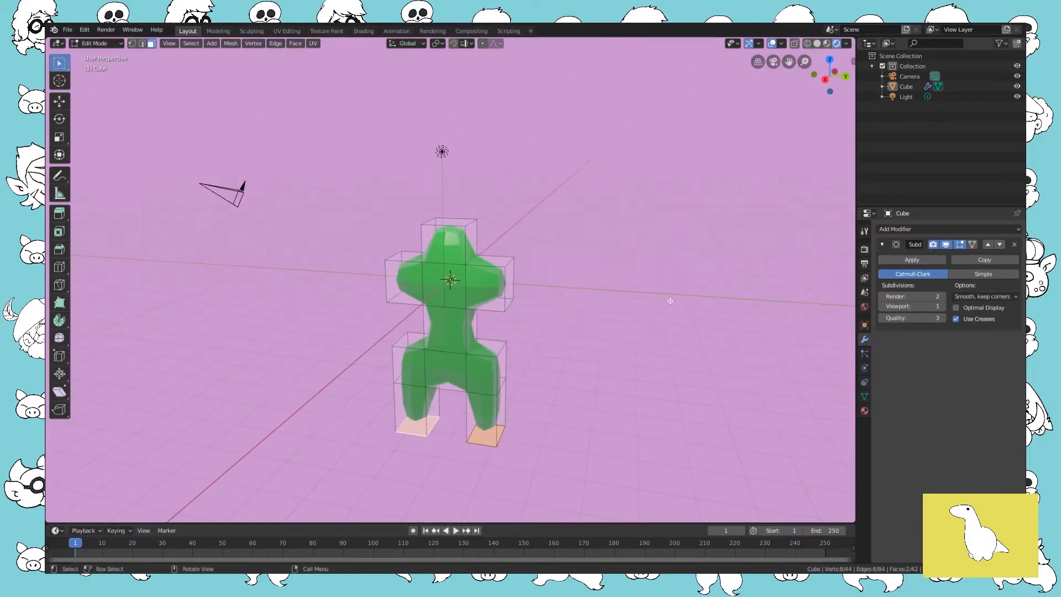
- Set the Subdivision Surface modifier's viewport level to 3 and render level to 4
middle_drag(795, 293, 520, 298)
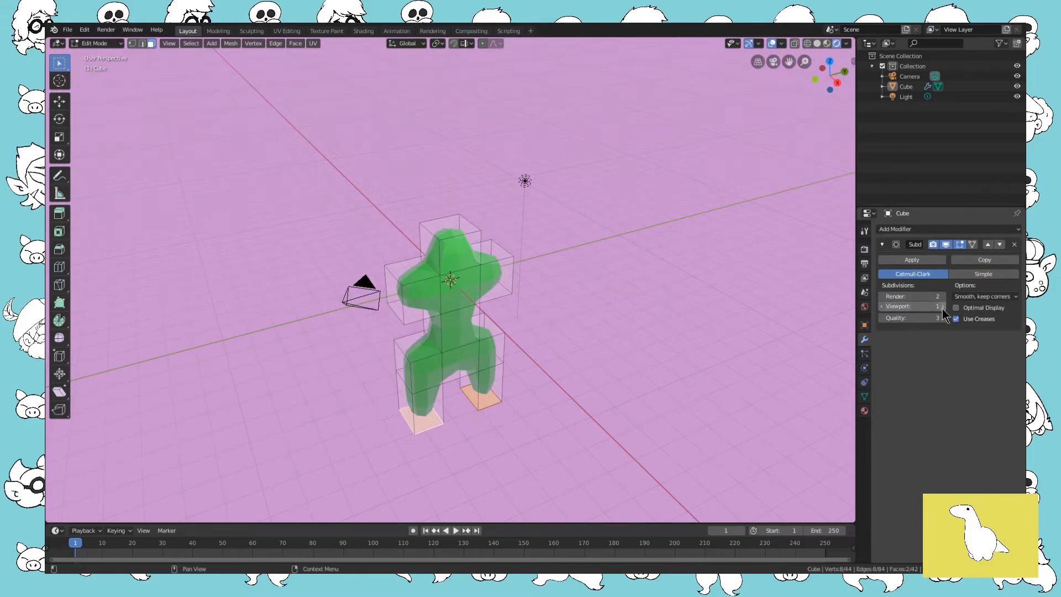
middle_drag(801, 306, 653, 296)
scroll(531, 298, up, 4)
scroll(653, 296, down, 3)
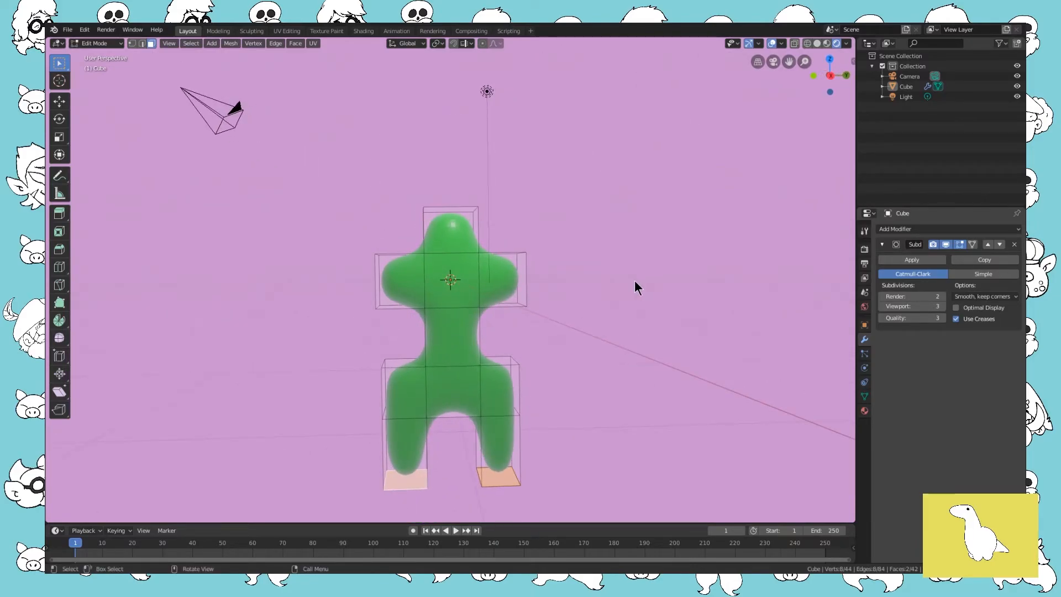
click(943, 296)
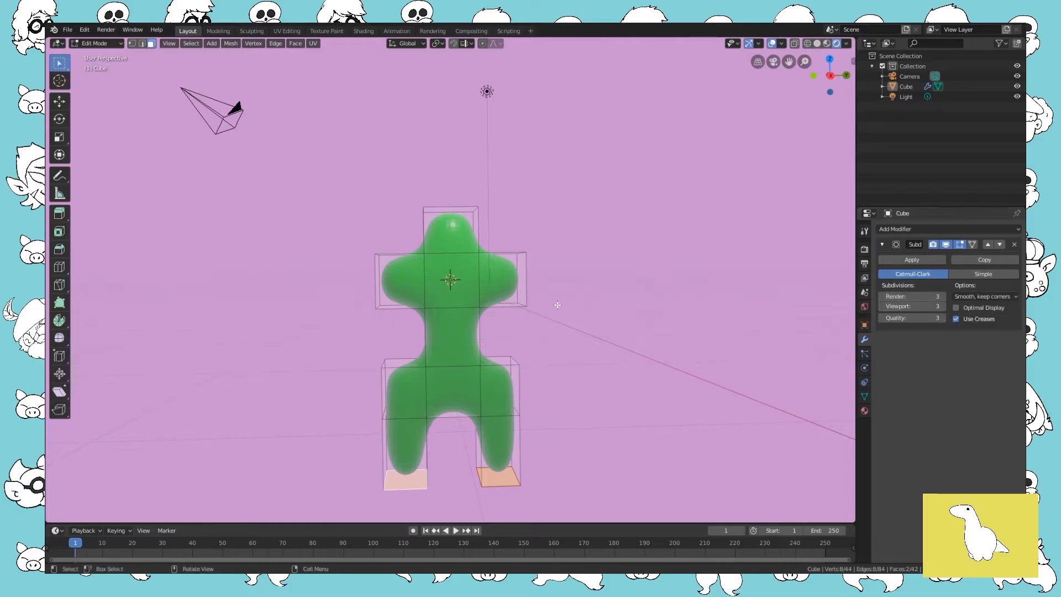
click(943, 296)
middle_drag(657, 284, 501, 308)
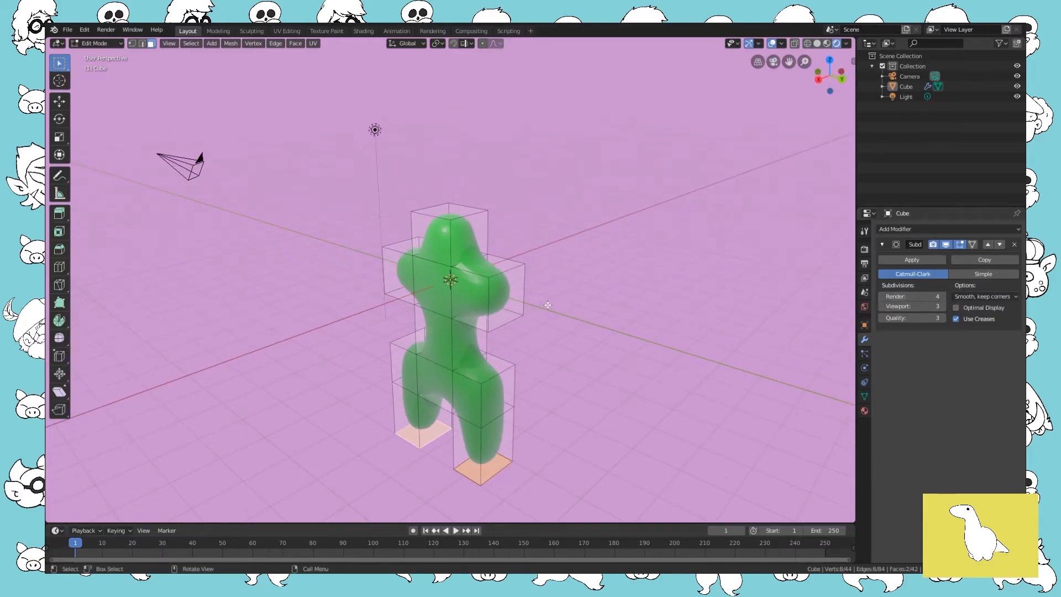
middle_drag(403, 307, 473, 292)
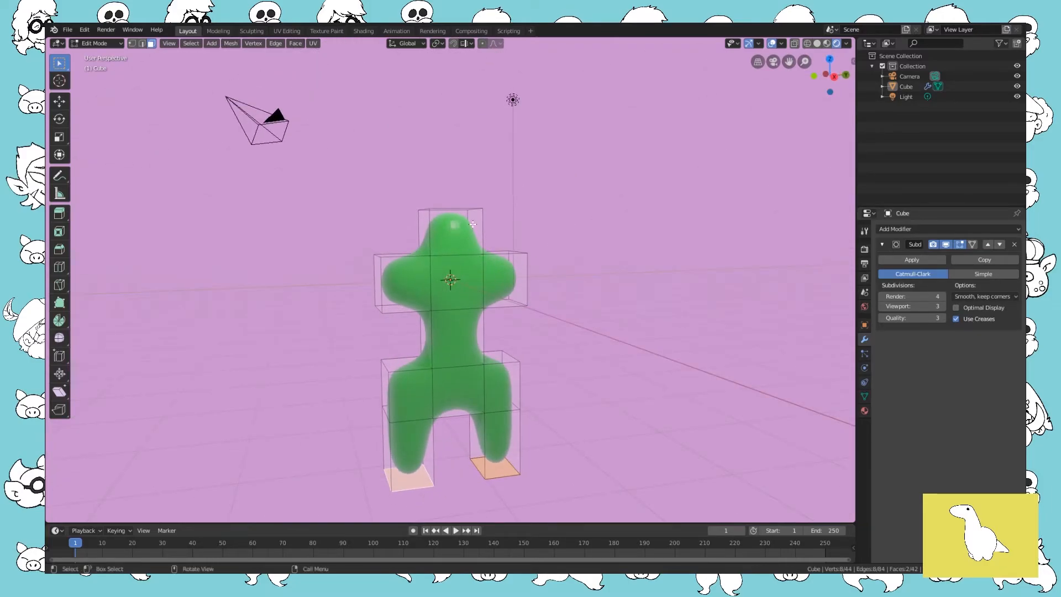
middle_drag(538, 297, 517, 337)
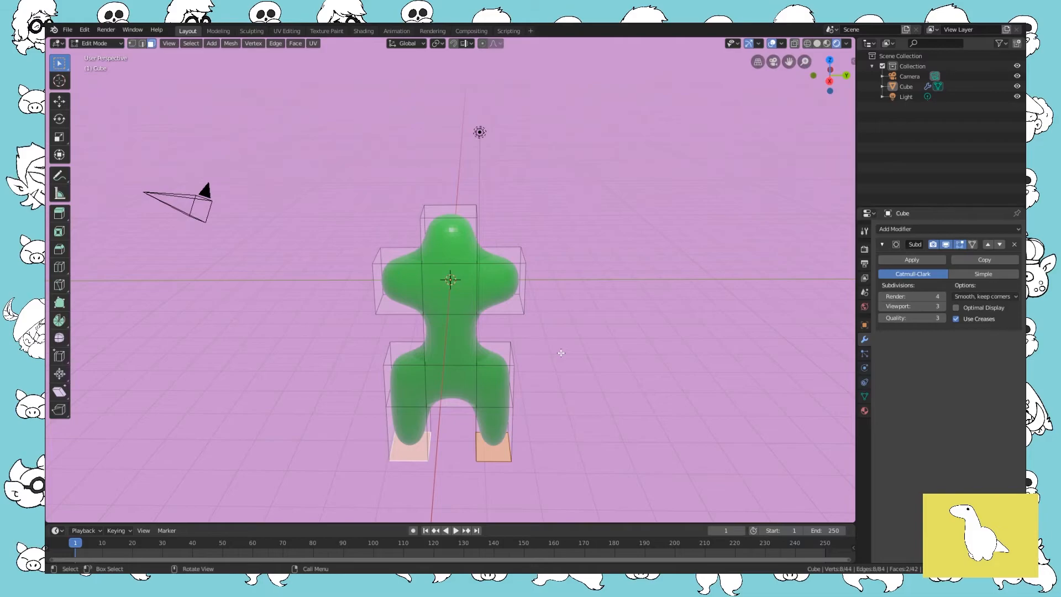
- Enable Lock Camera to View in the camera view and reframe so the whole figure fits in the camera frame
key(KP_0)
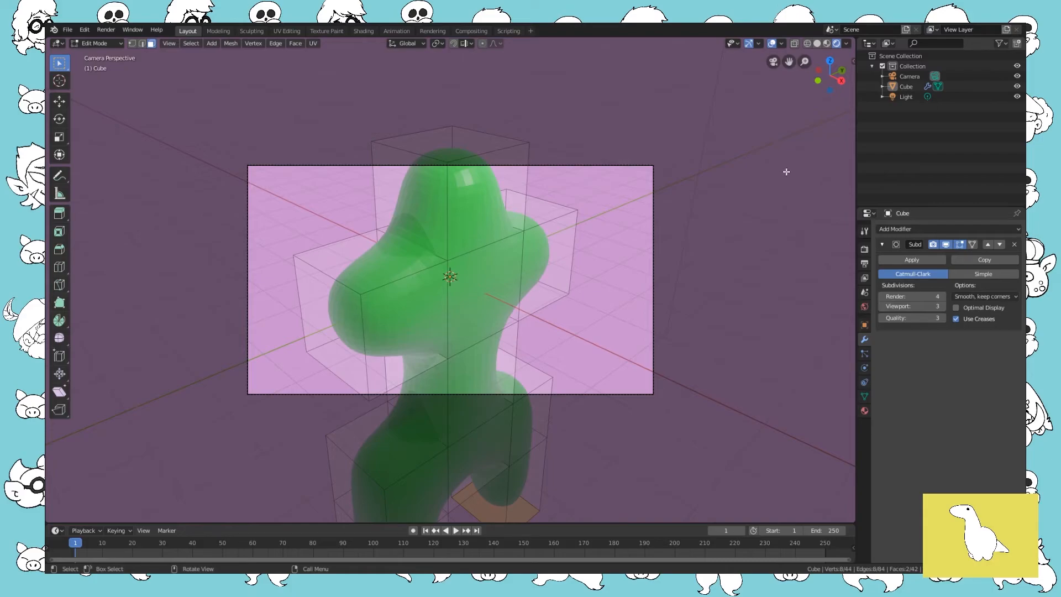
key(n)
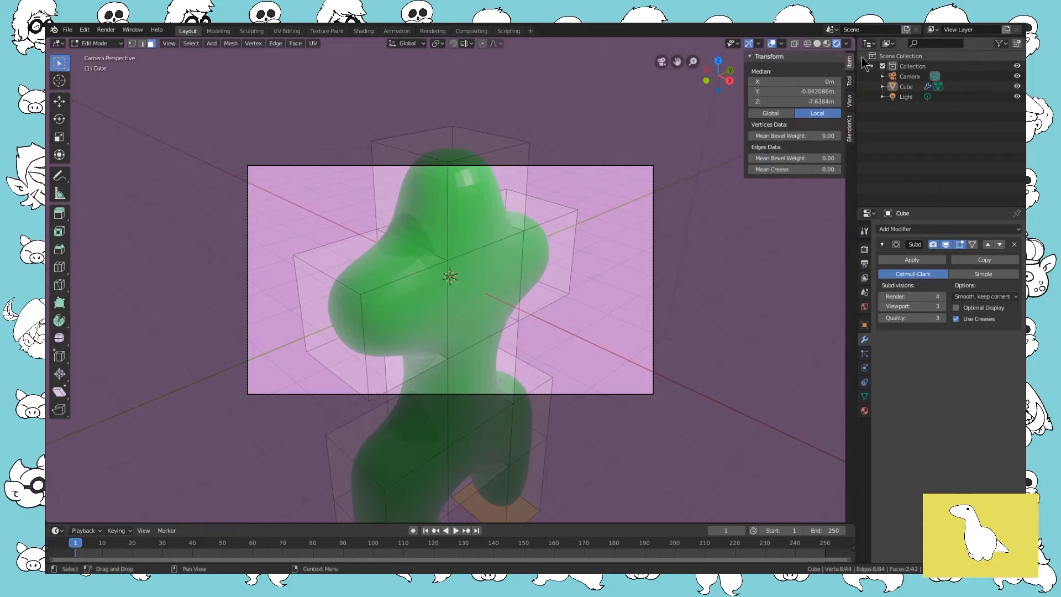
click(850, 104)
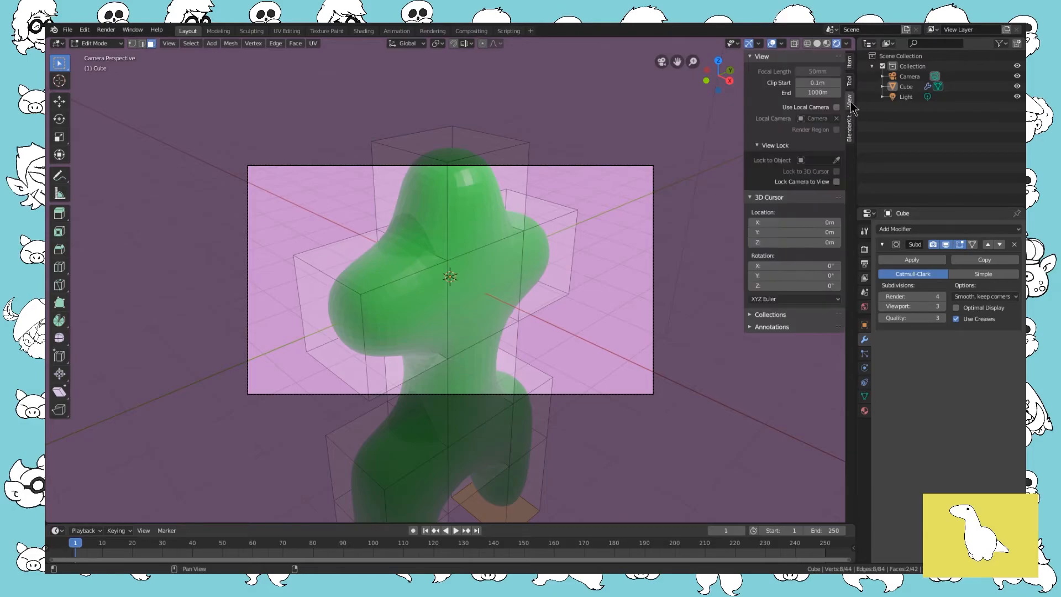
click(836, 183)
middle_drag(595, 278, 546, 251)
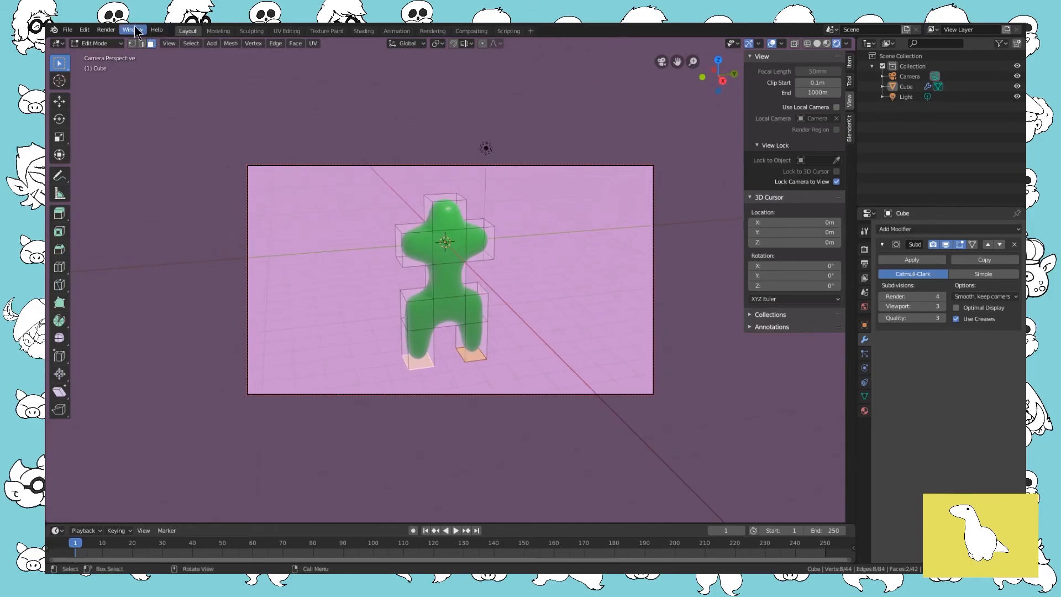
- Render a still image of the scene from the camera
click(105, 30)
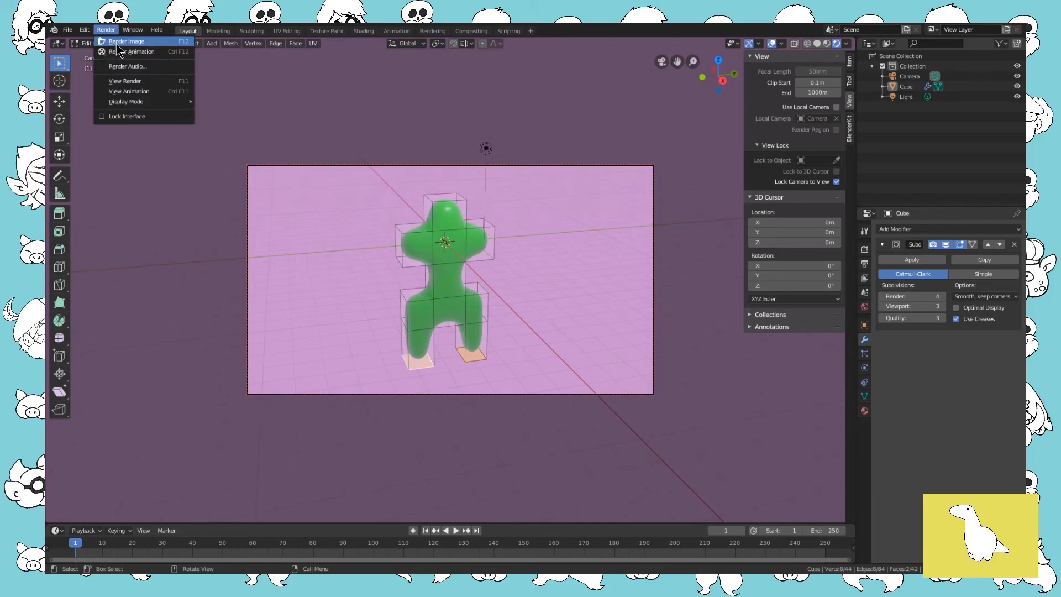
click(117, 45)
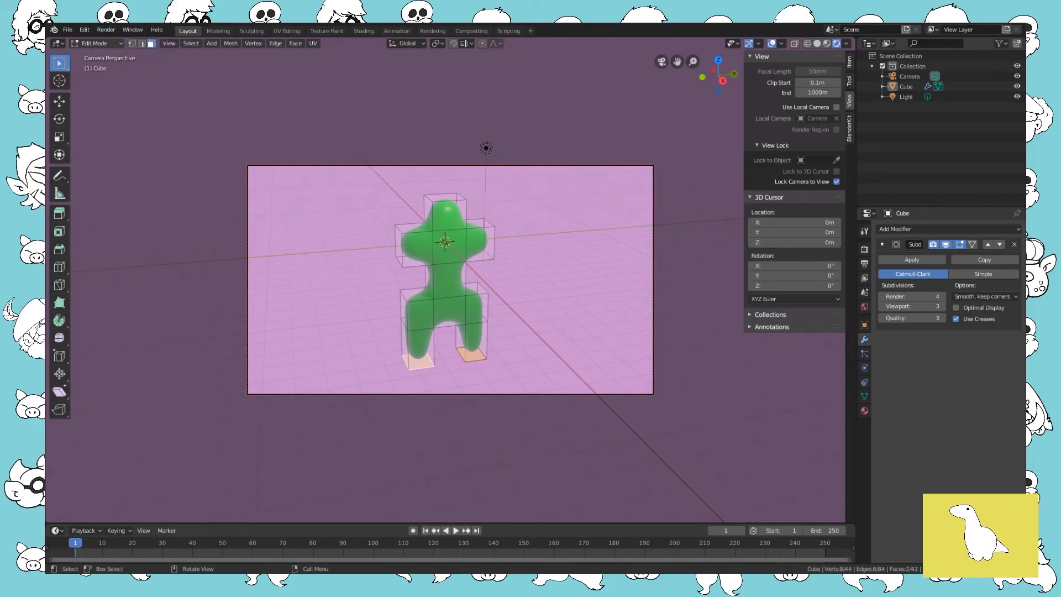